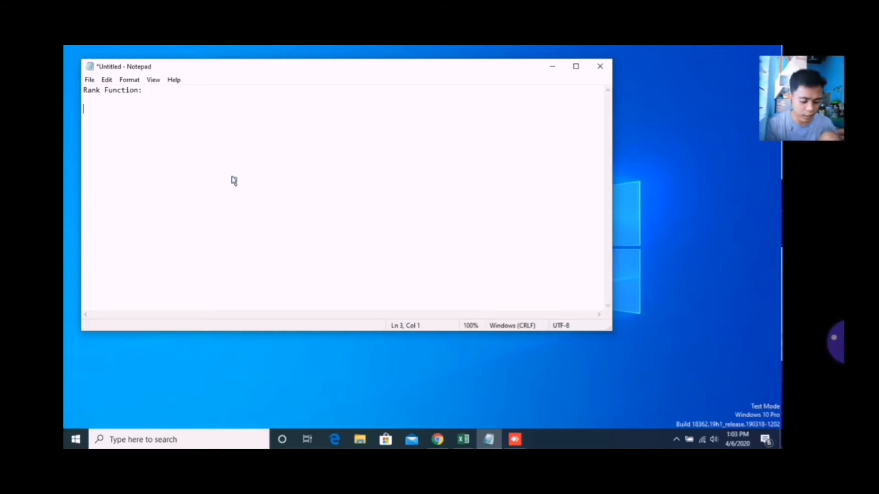
- Start the syntax line under the Rank Function heading with "RANK(number", keeping the argument name in lowercase
text(RANK)
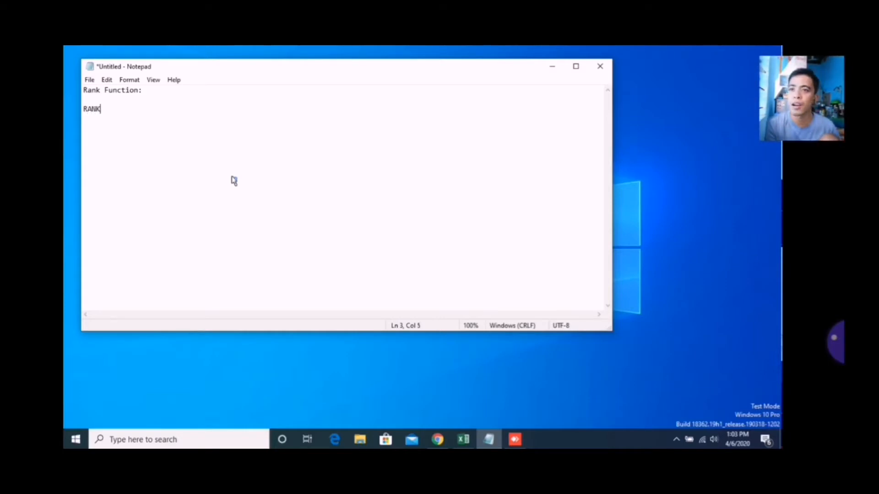
text(()
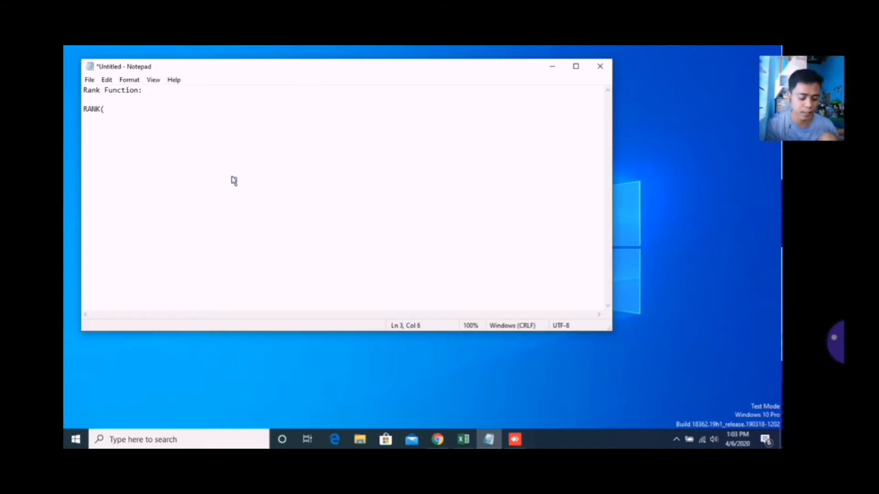
text(NUMBER)
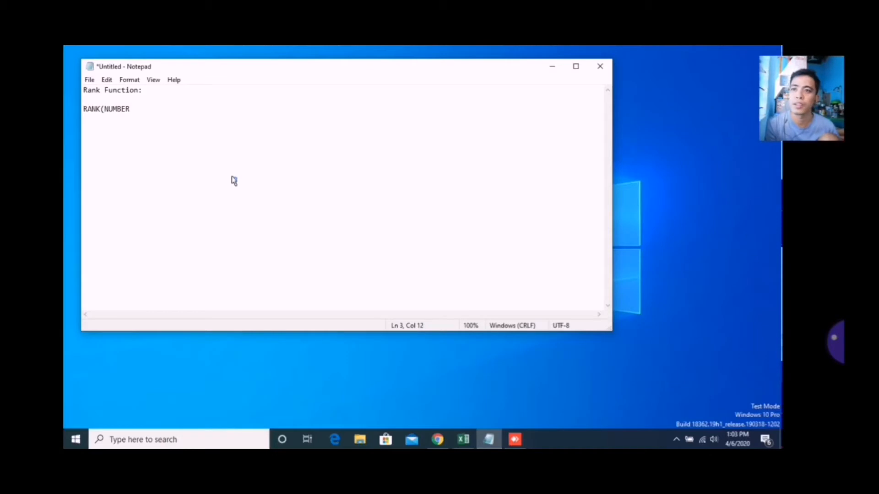
key(BackSpace)
key(BackSpace)
key(BackSpace)
key(BackSpace)
key(BackSpace)
key(BackSpace)
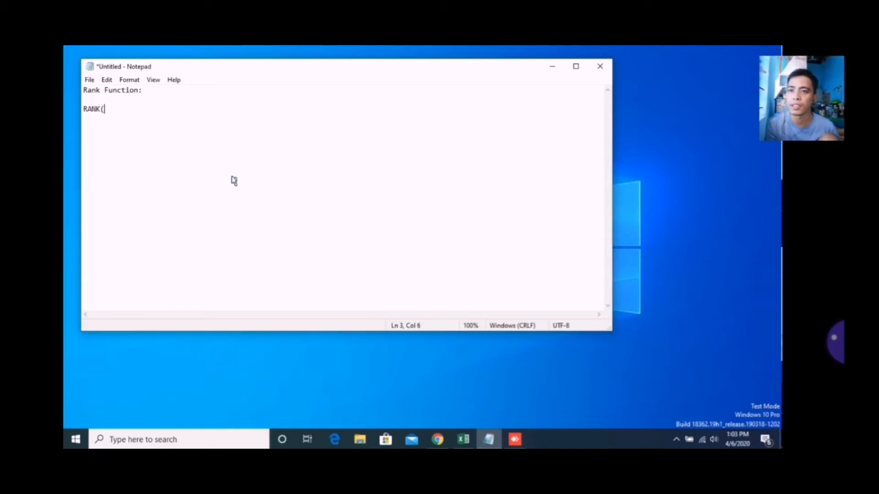
text(number)
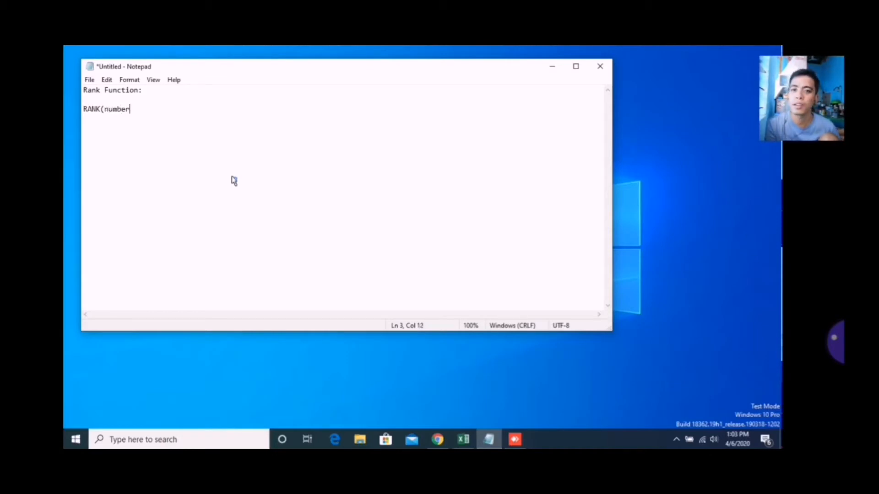
- Complete the RANK syntax line with the remaining arguments so it reads "RANK(number, array, [order])"
text(, array)
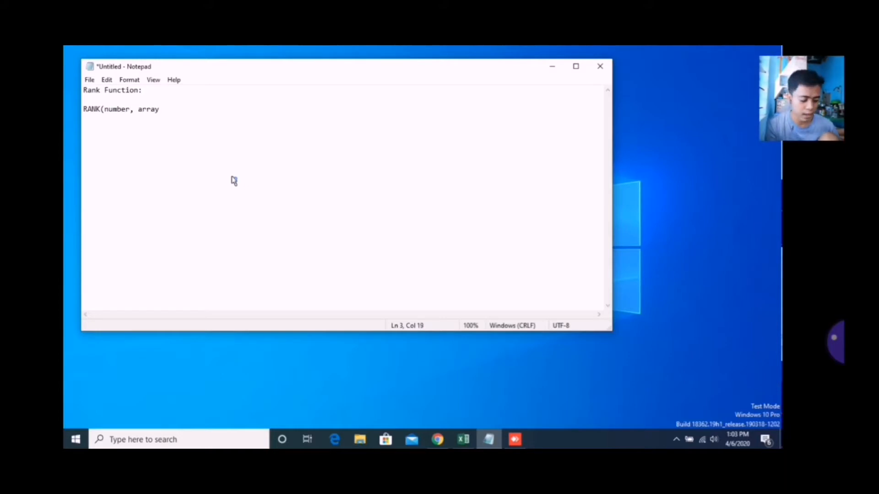
key(BackSpace)
text(, array,)
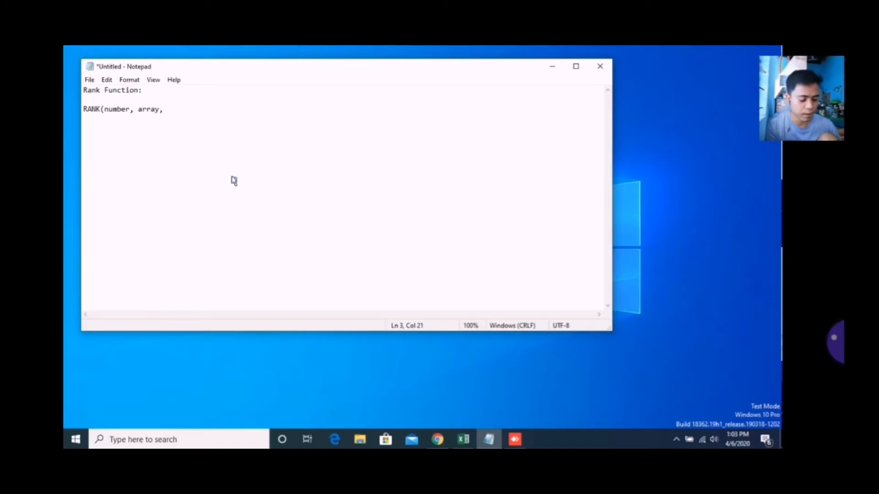
text( [0])
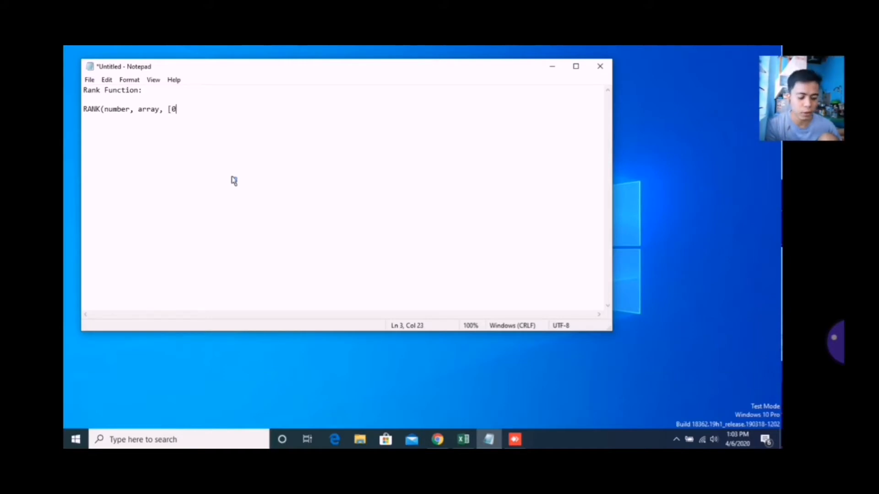
key(BackSpace)
key(BackSpace)
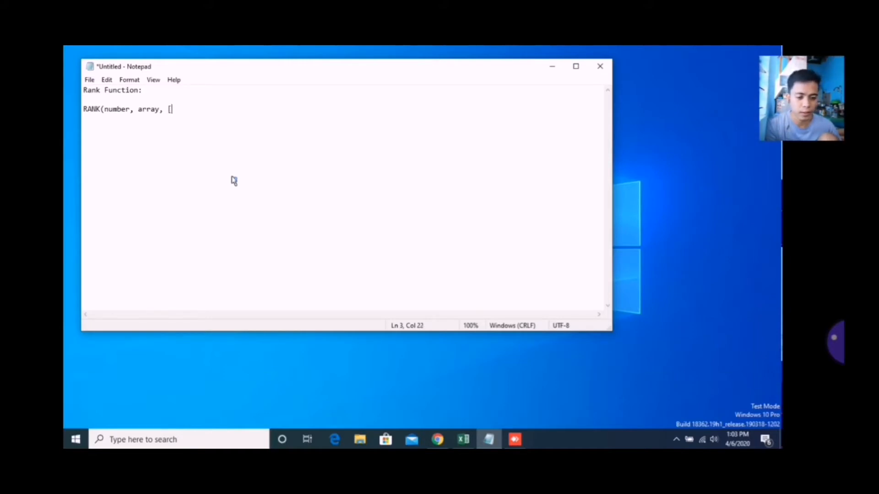
text(order)
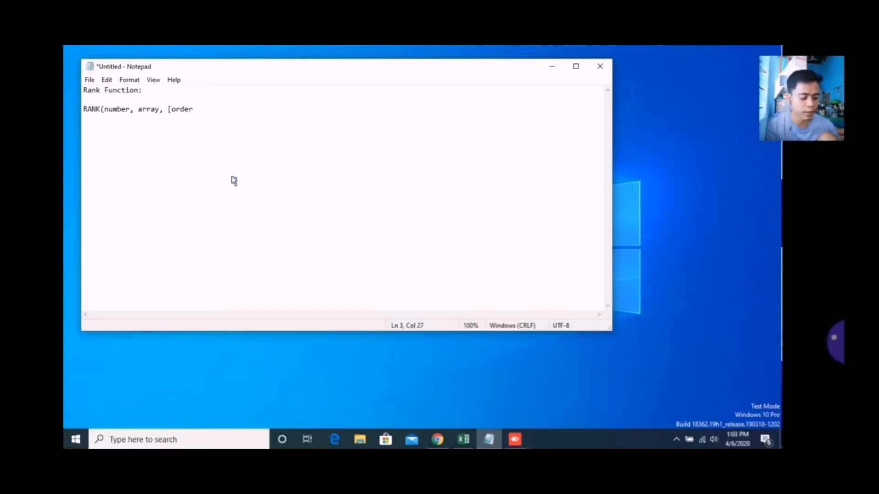
text(]))
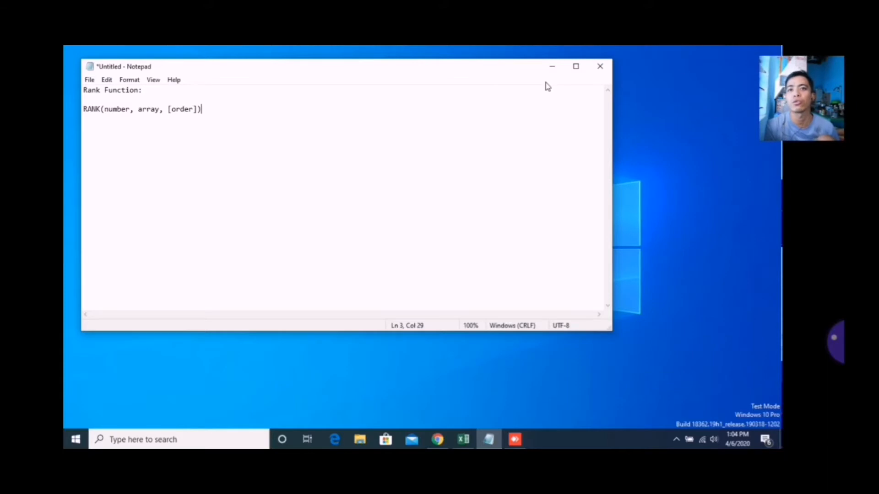
- Minimize the notes, switch to the Book1 workbook in Excel, and review the student averages in B2:B11
click(551, 67)
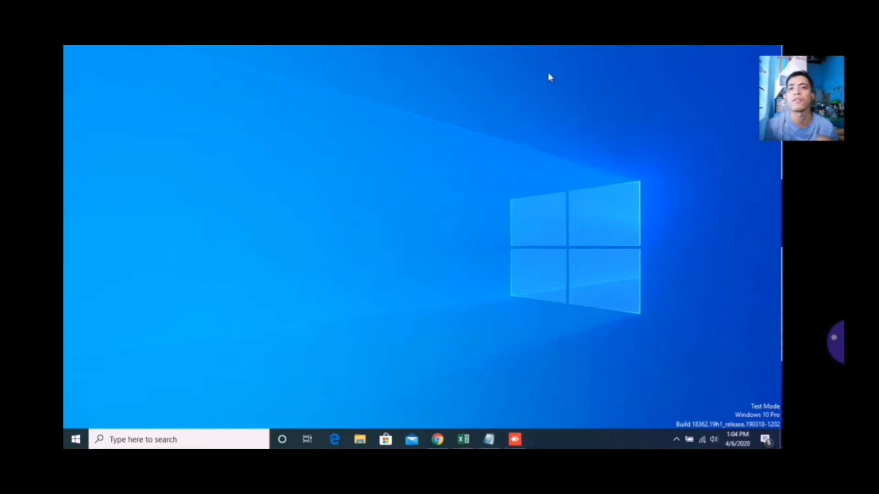
click(464, 439)
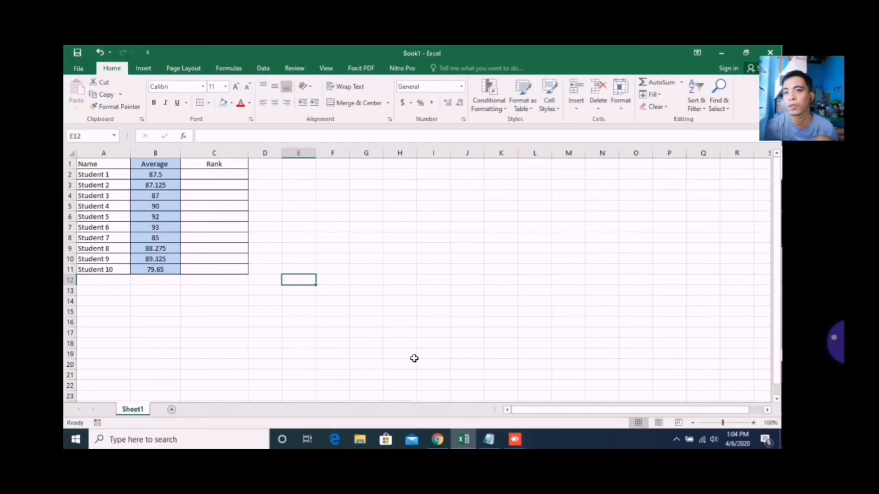
click(371, 270)
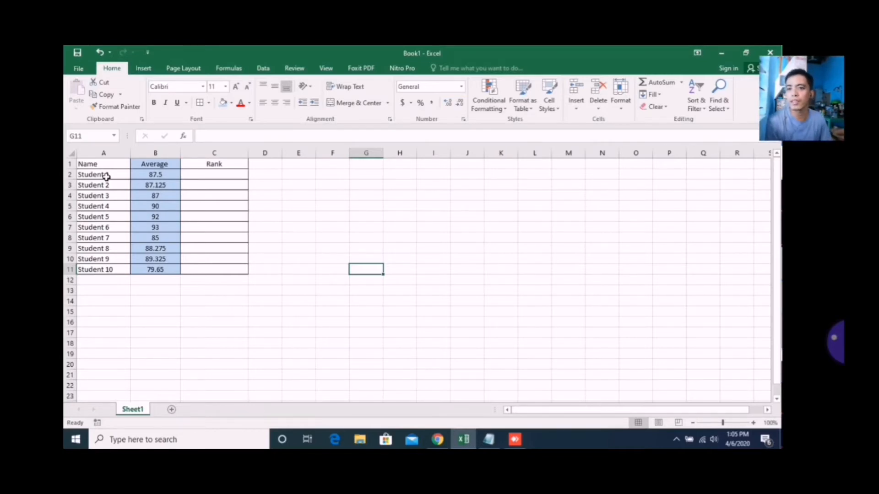
click(153, 177)
drag(153, 177, 156, 271)
click(310, 252)
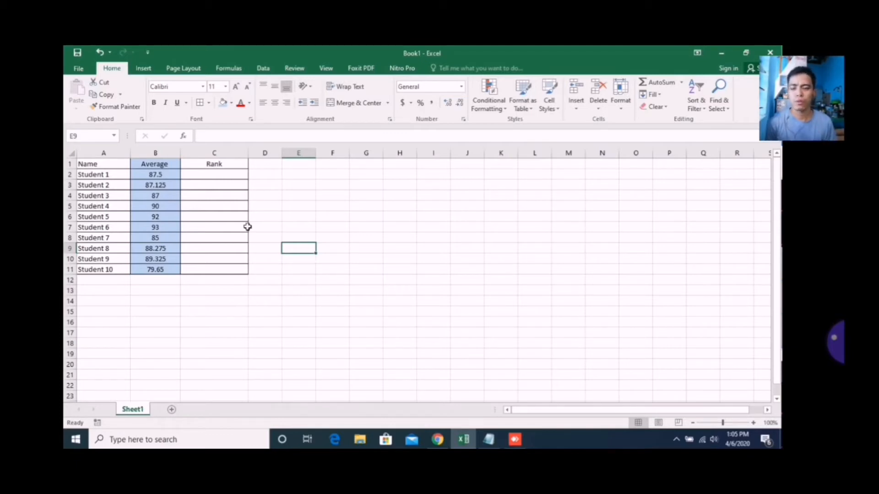
- Enter =RANK(B2,B2:B11,1) in cell C2 to rank Student 1's average in ascending order
click(221, 175)
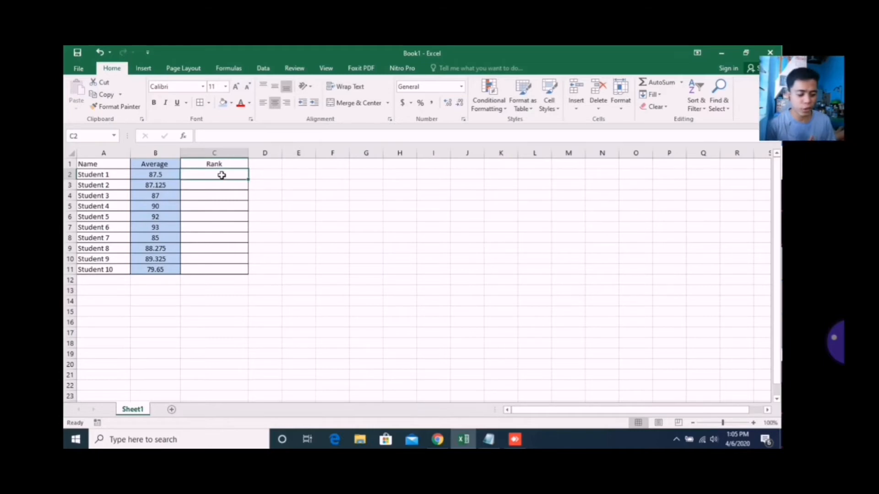
text(=)
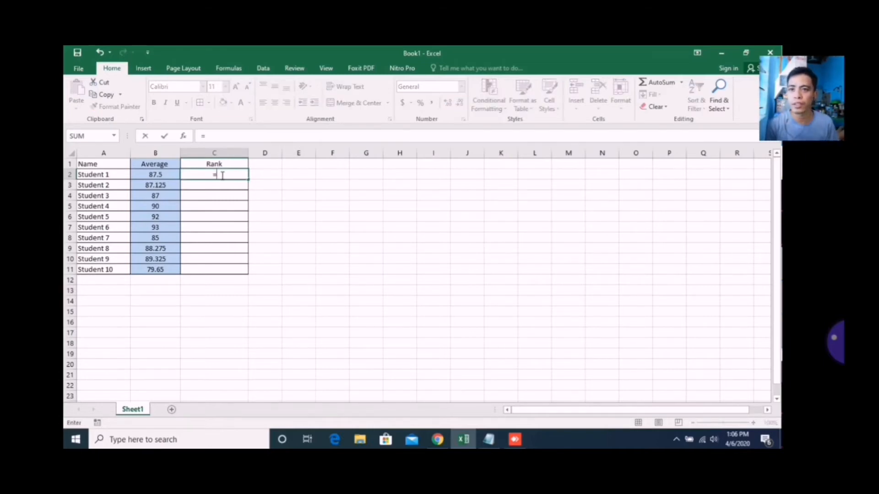
text(R)
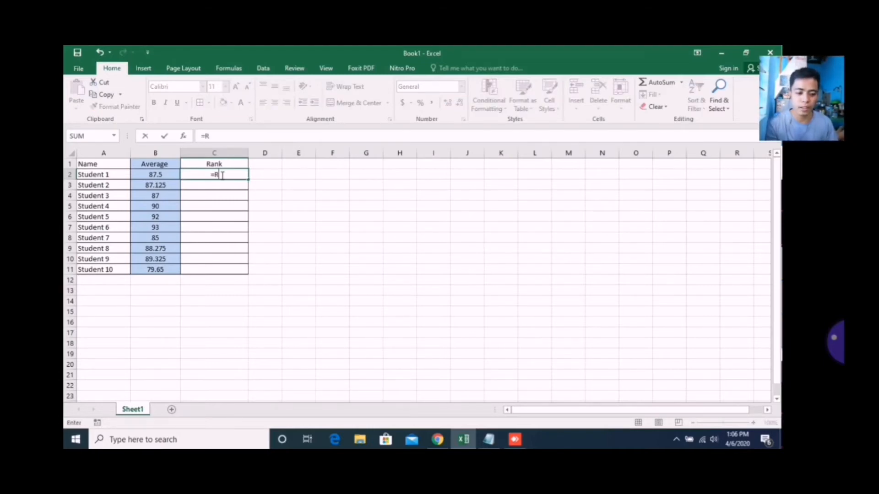
text(ank)
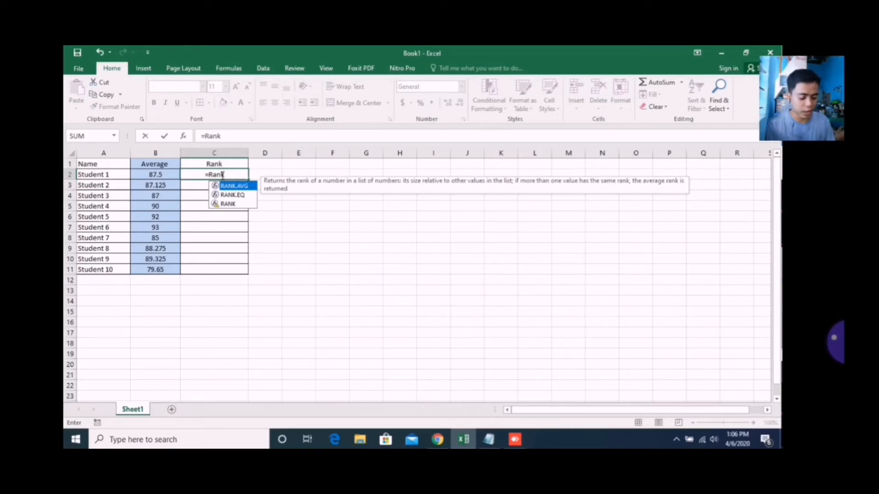
text(()
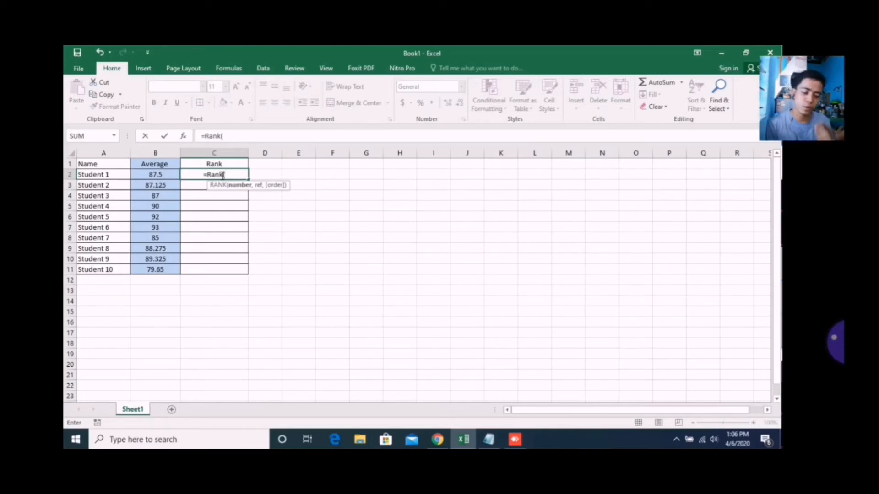
click(156, 176)
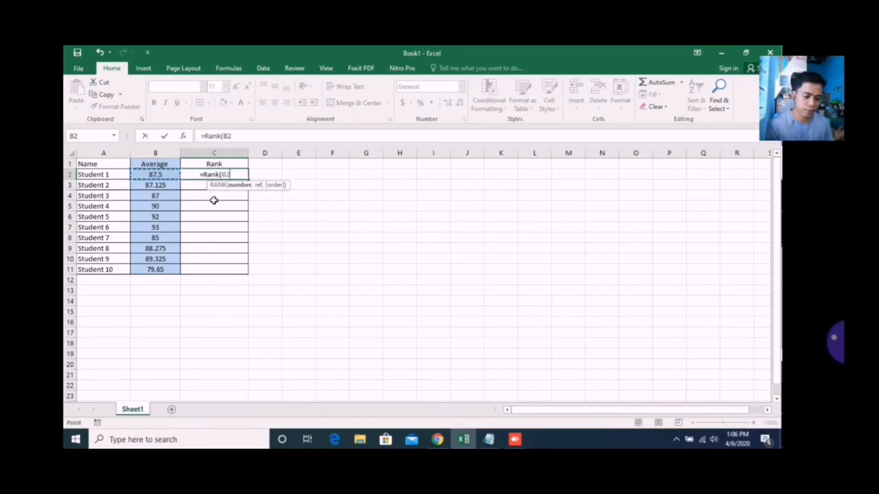
text(,)
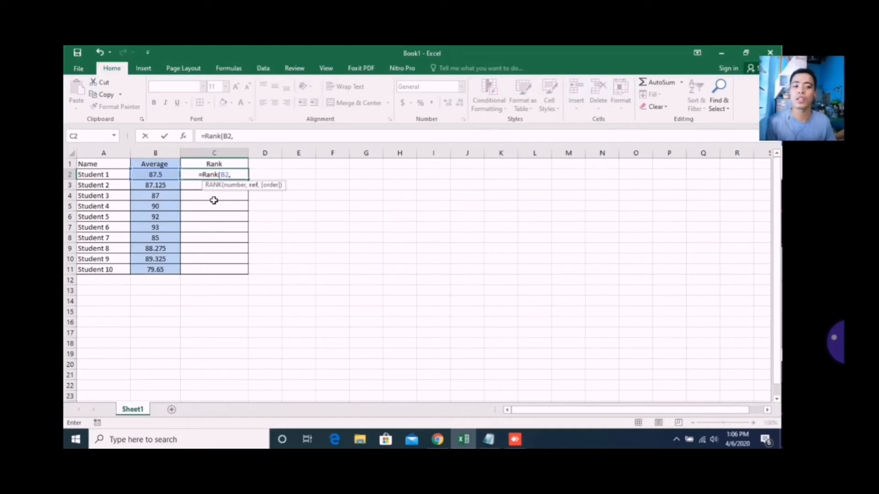
click(163, 176)
drag(162, 177, 160, 269)
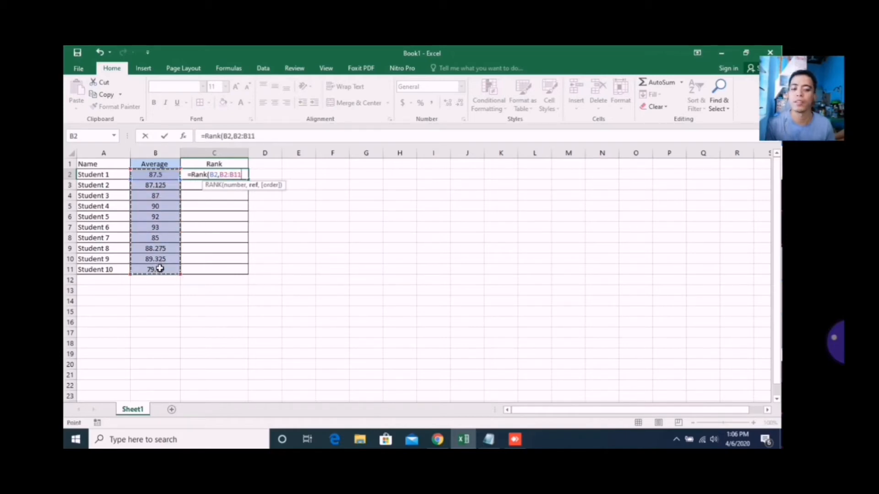
text(,)
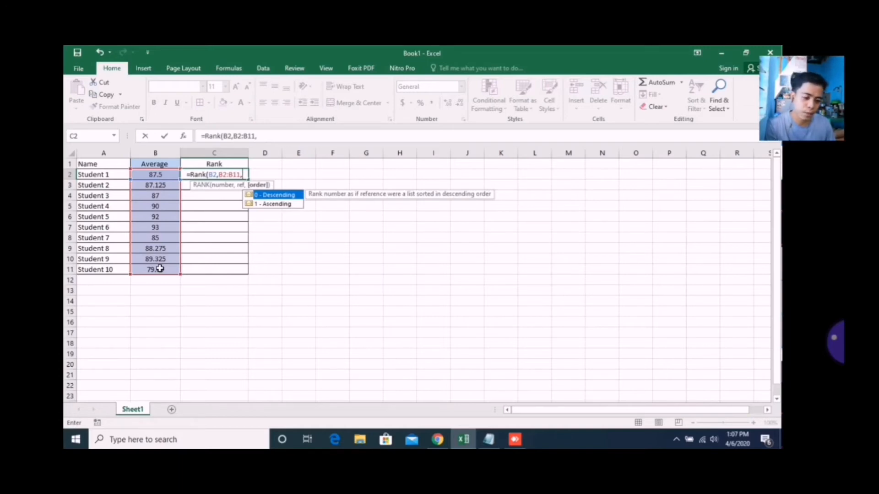
text(1)
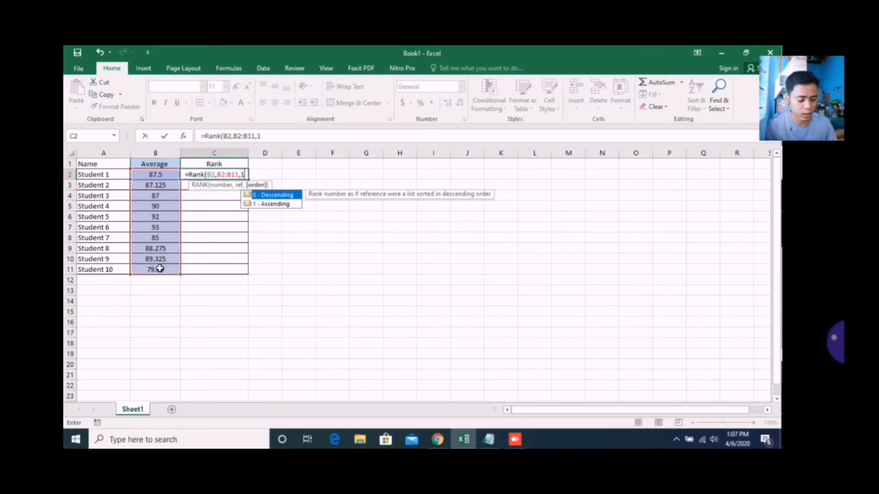
text())
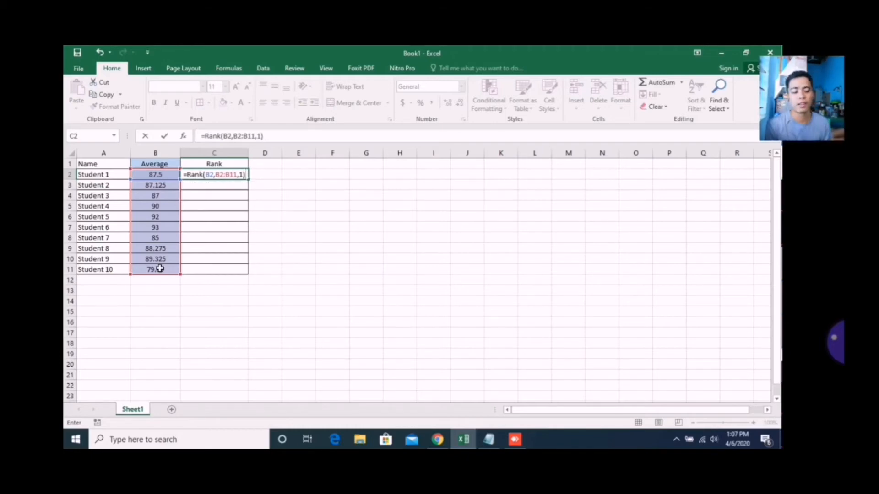
key(Return)
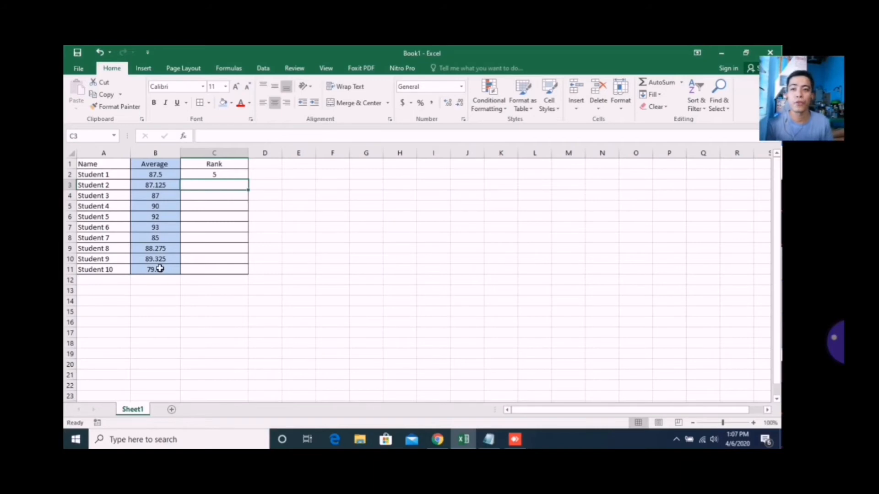
- Edit the RANK formula in C2 so the start of the reference range is absolute, as $B$2
click(215, 173)
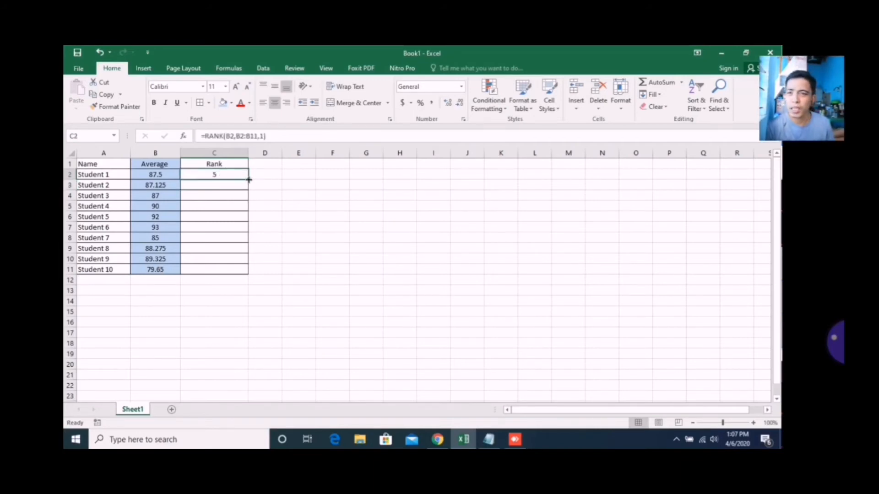
mouse_move(249, 179)
mouse_down()
mouse_move(249, 205)
mouse_move(248, 183)
mouse_up()
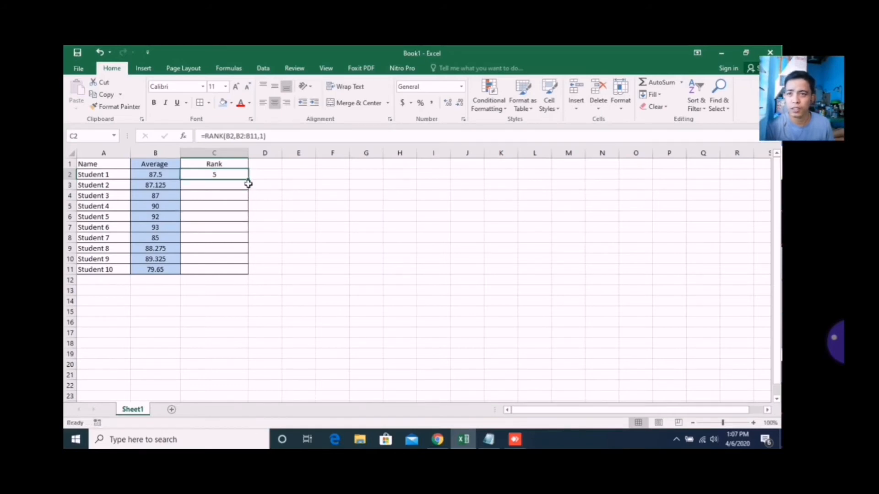
click(237, 136)
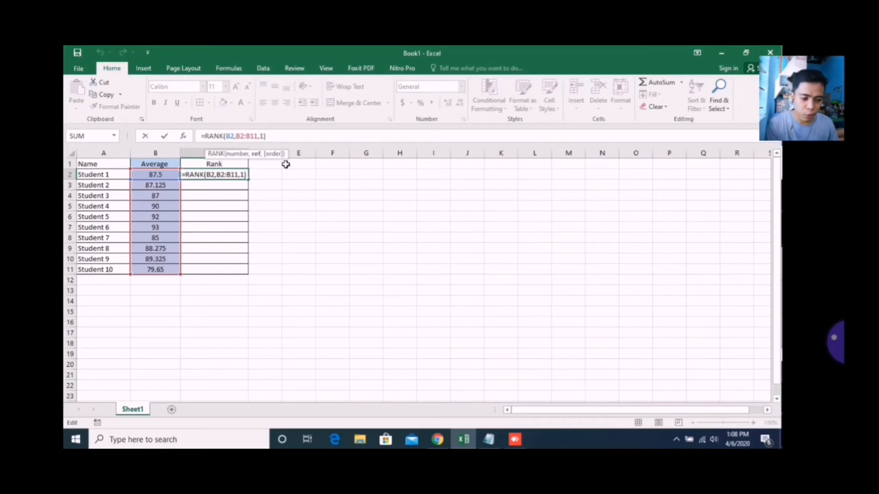
text($)
key(Right)
text($)
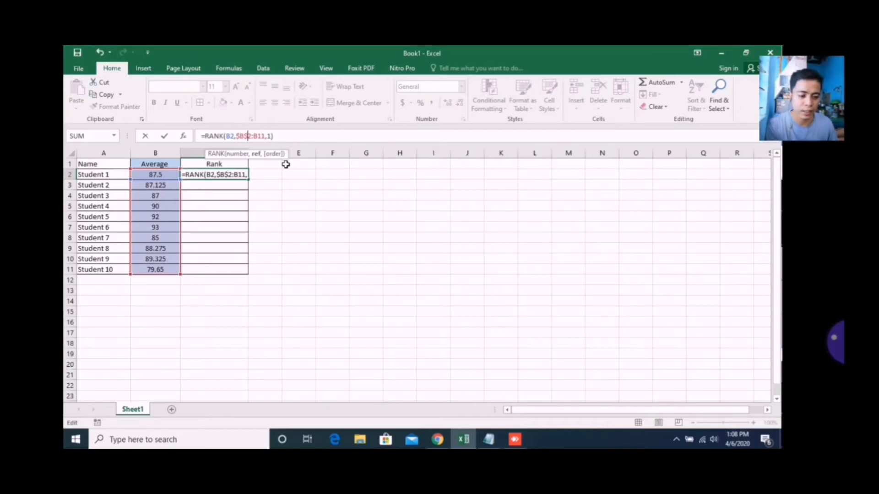
key(Right)
key(Right)
key(Right)
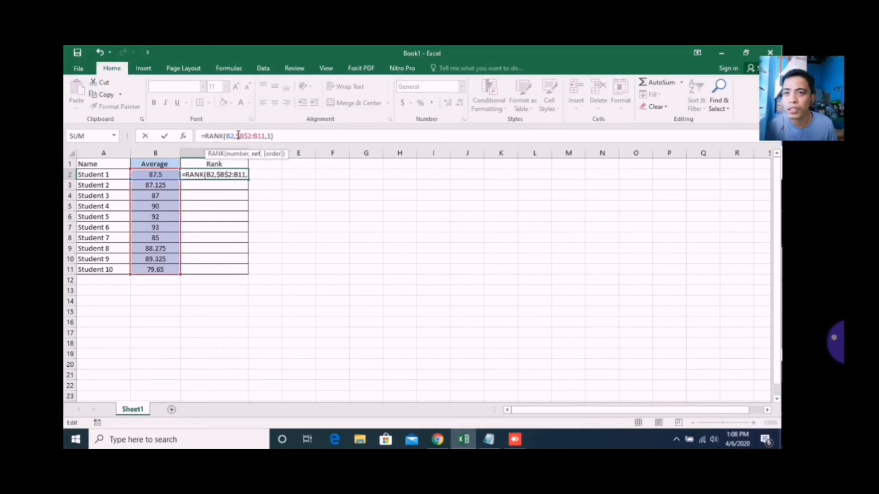
- Make the end of the RANK reference range in C2 absolute as $B$11, and fill the formula down through C11
drag(237, 135, 258, 136)
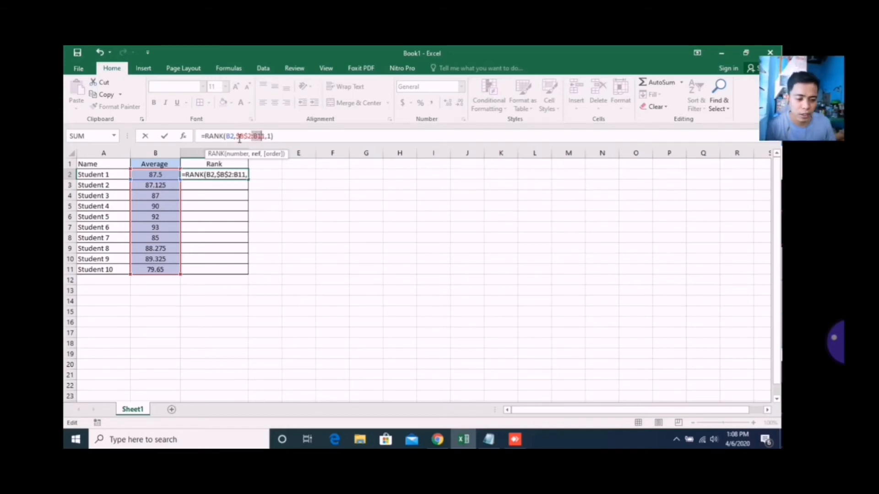
click(240, 136)
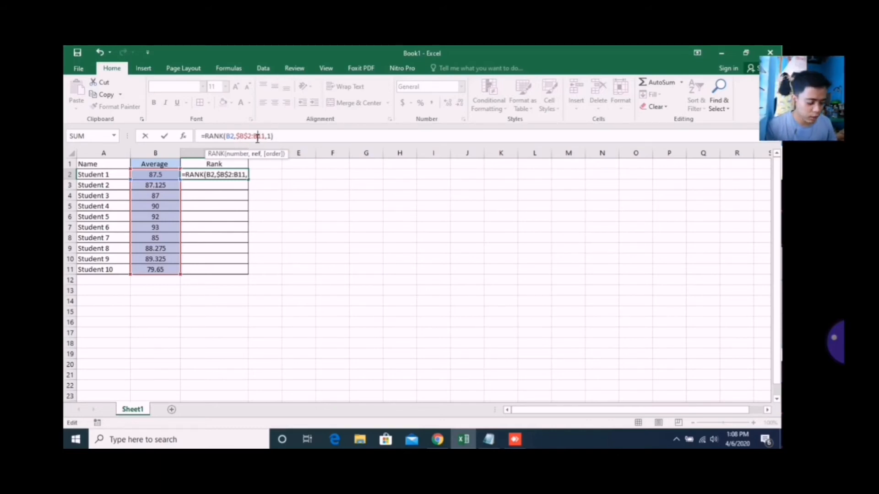
text($)
key(Right)
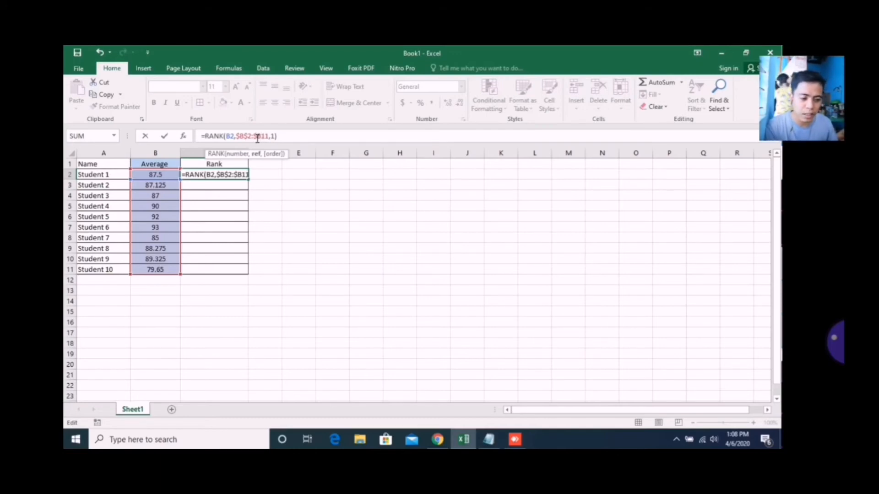
text($)
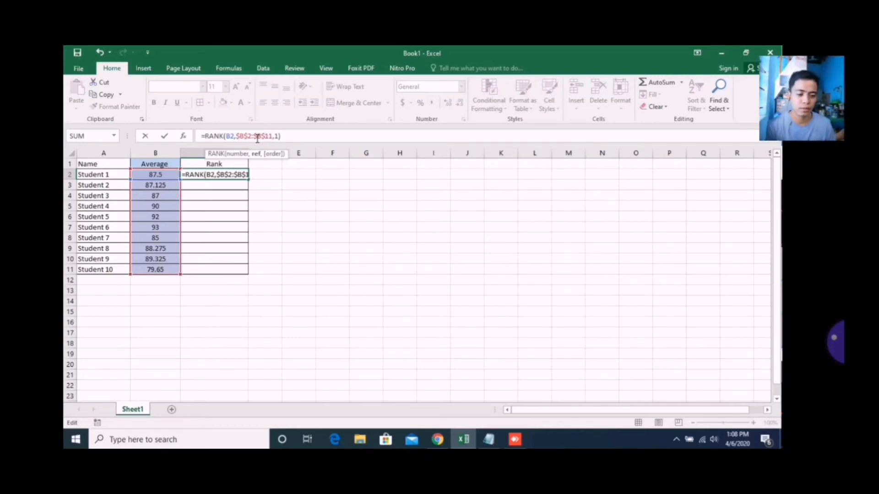
click(275, 196)
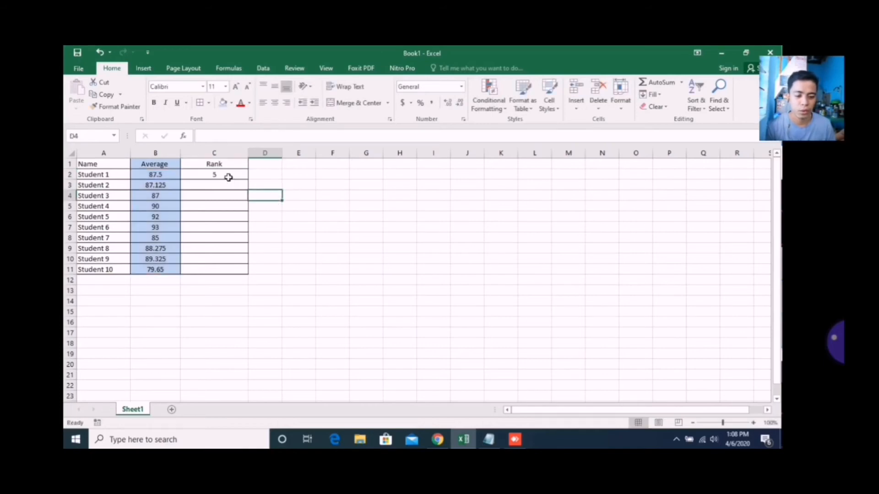
click(238, 178)
drag(247, 180, 248, 274)
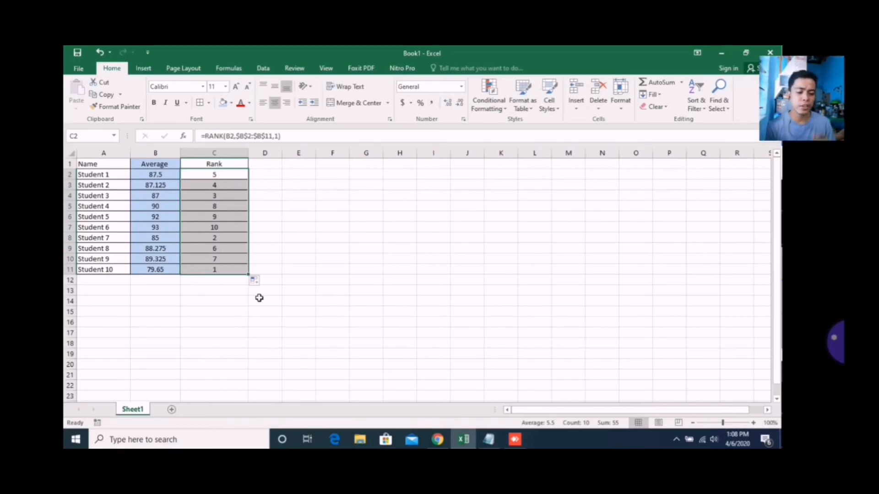
- Add the column header "Rank . Avg" in cell D1
click(258, 163)
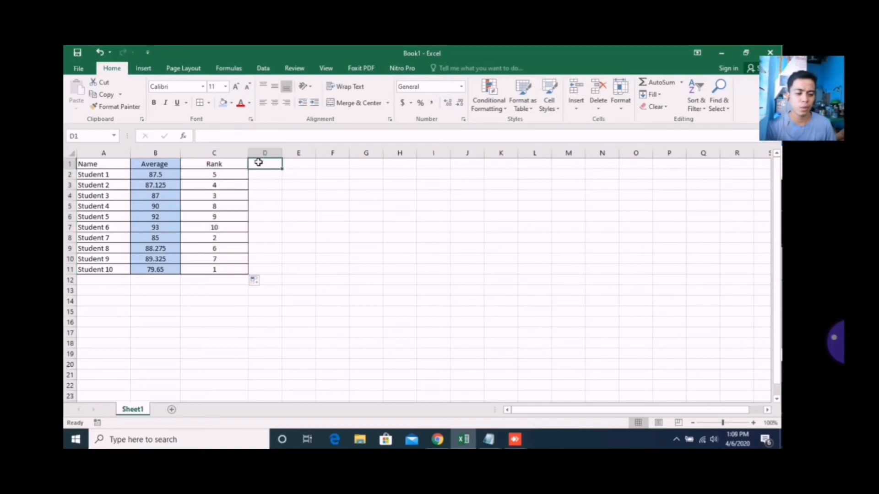
text(Rank)
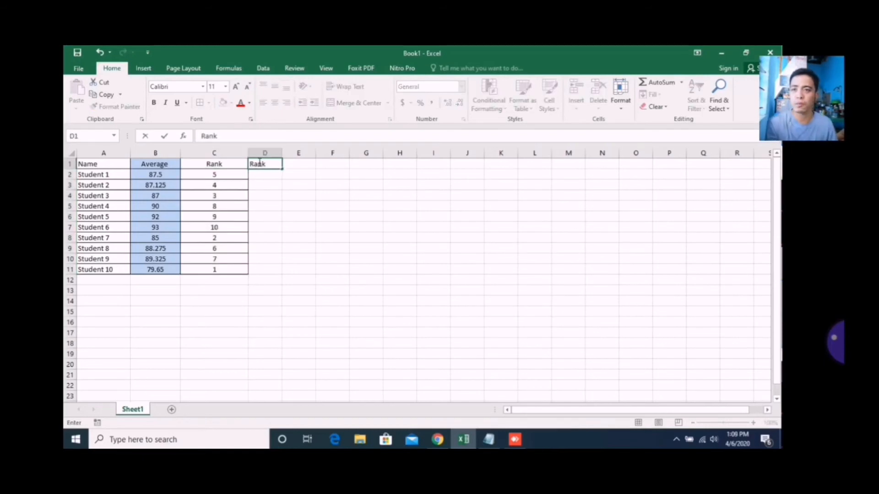
text( .)
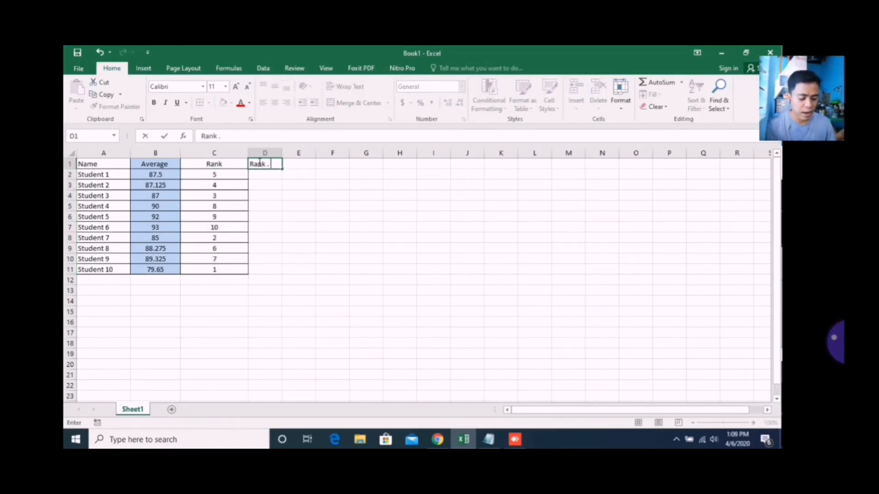
text(ave)
key(BackSpace)
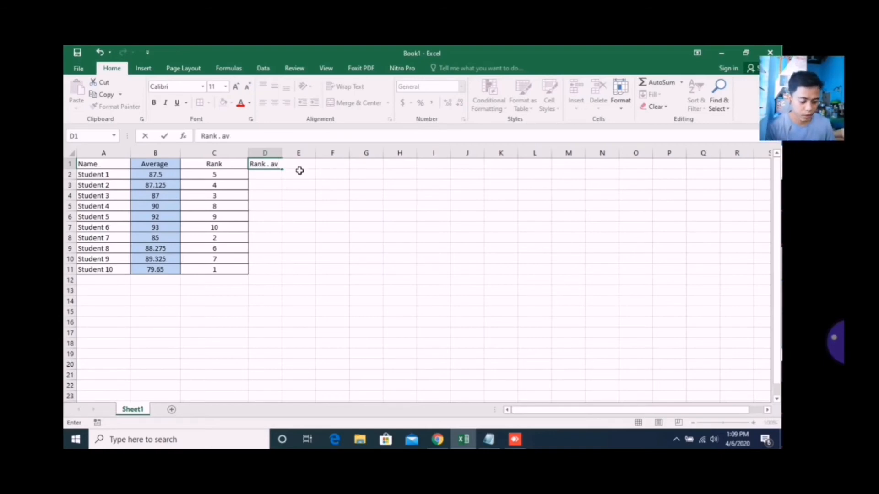
text(g)
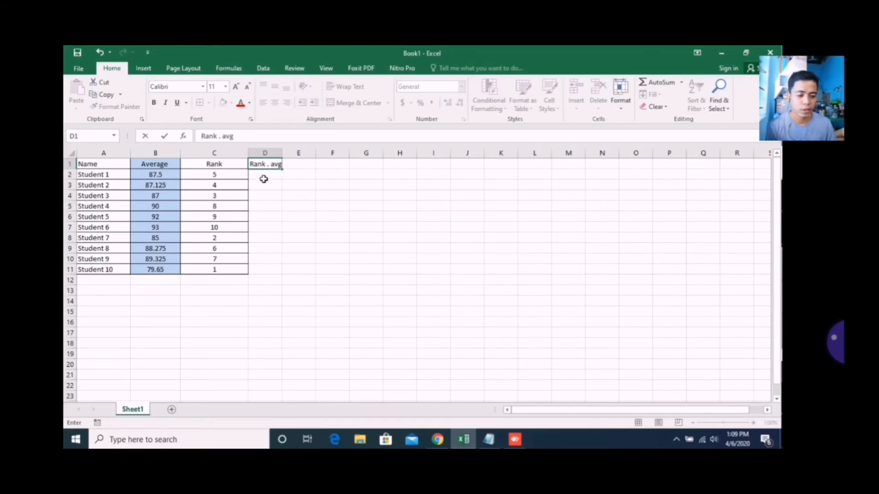
click(266, 177)
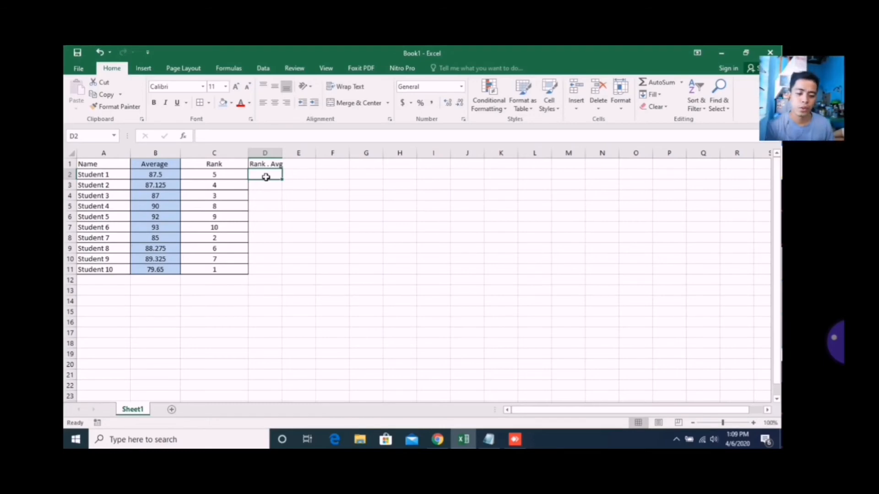
- Create tied averages by setting Student 5's average to 93 and Student 9's average to 87.5
click(156, 217)
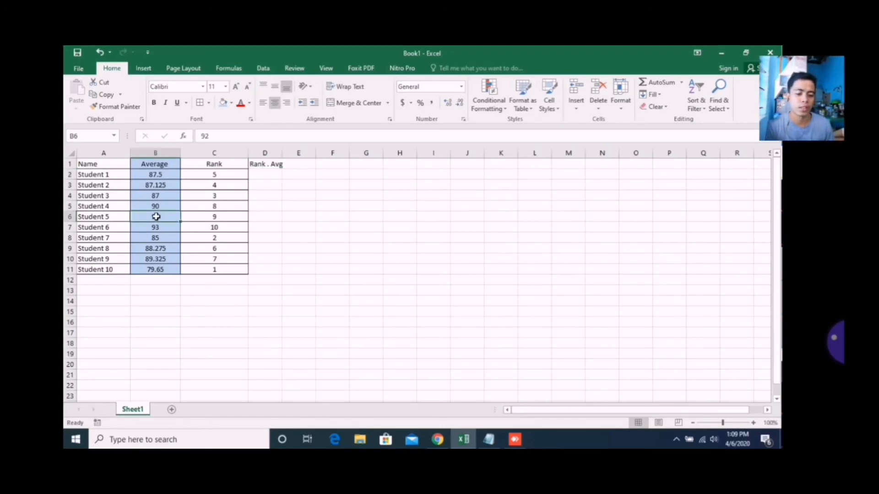
text(93)
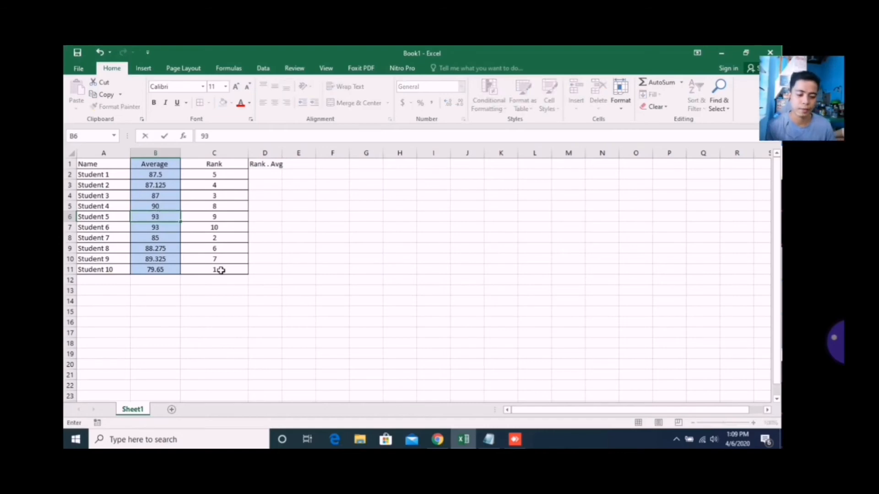
click(163, 259)
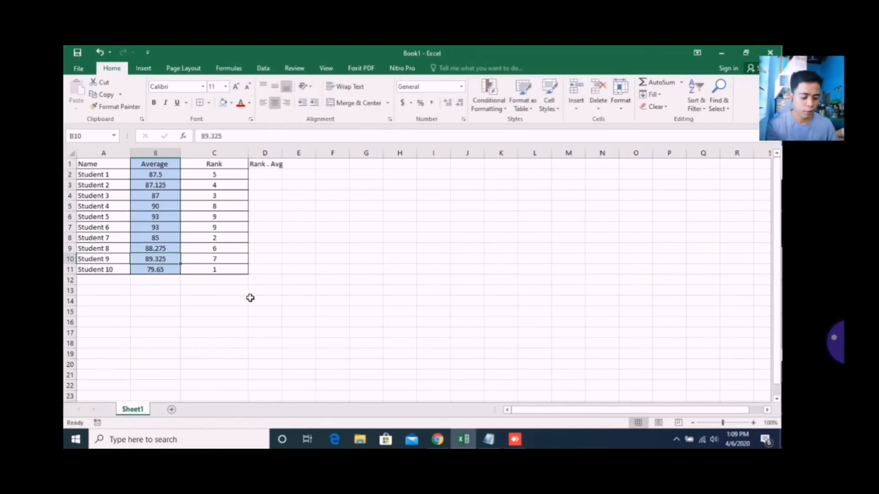
text(8)
text(7.5)
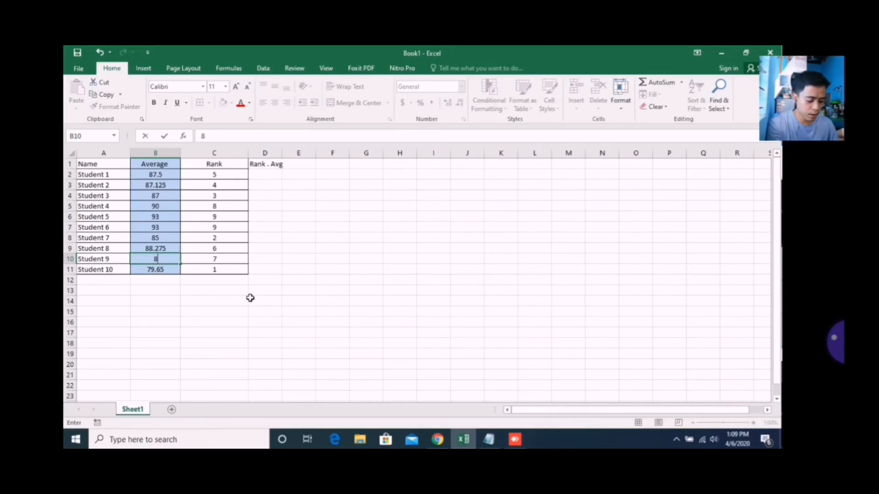
click(333, 292)
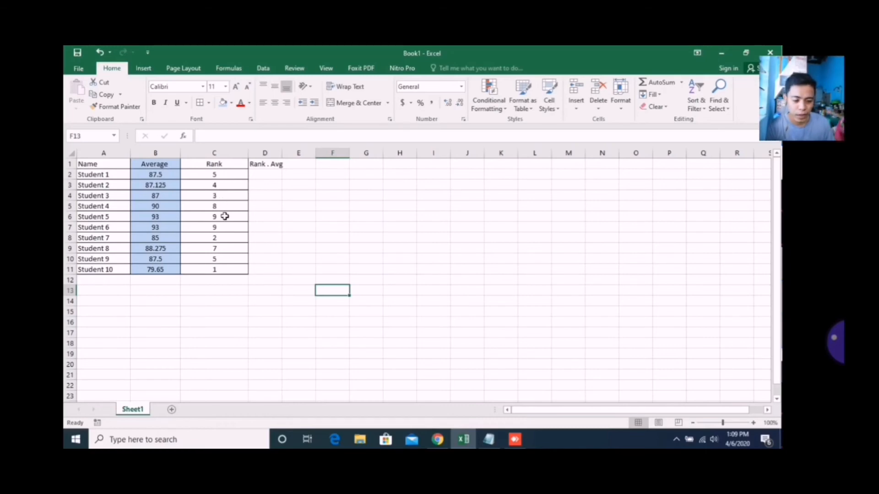
- Compare the ranks of the students with tied averages: Students 5 and 6, and Students 1 and 9
drag(225, 216, 222, 228)
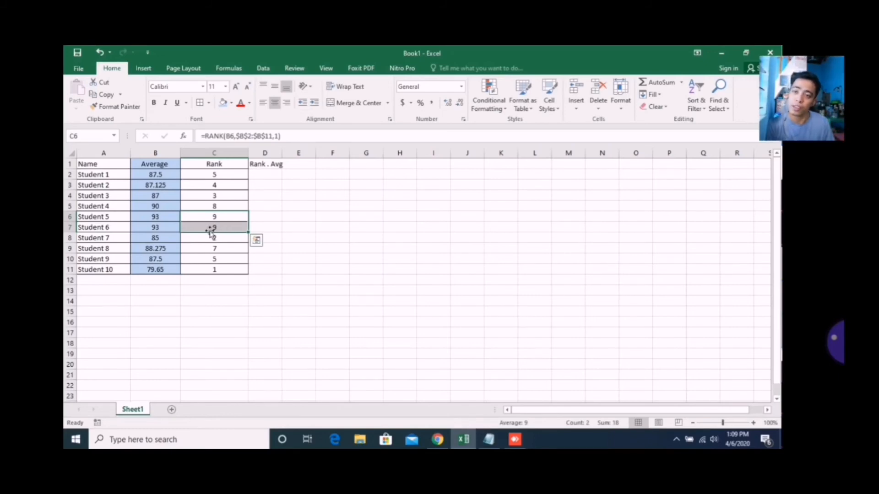
drag(156, 218, 159, 227)
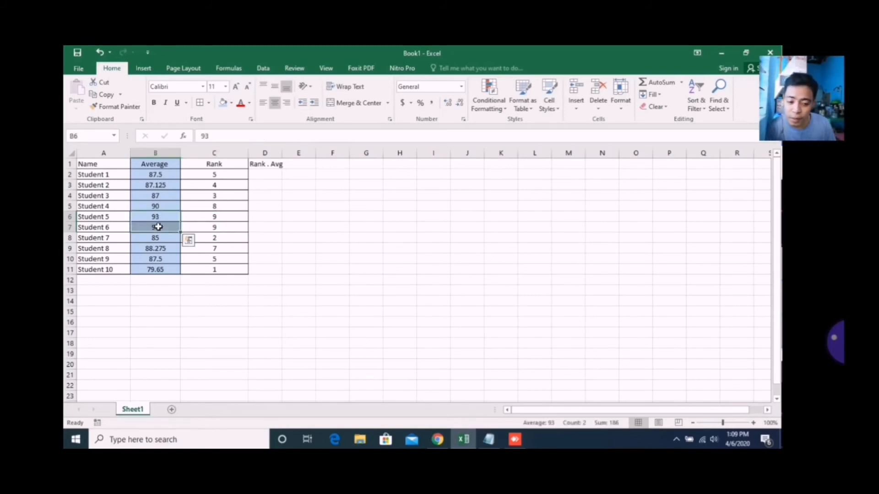
click(216, 257)
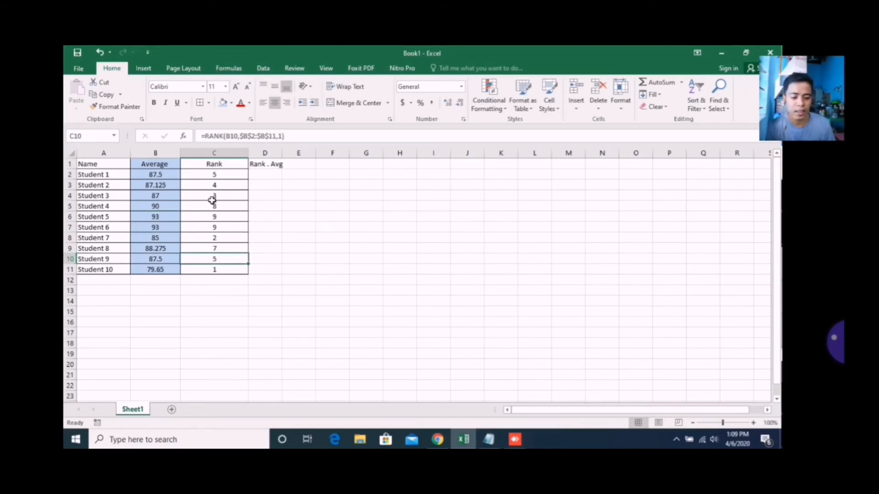
click(215, 175)
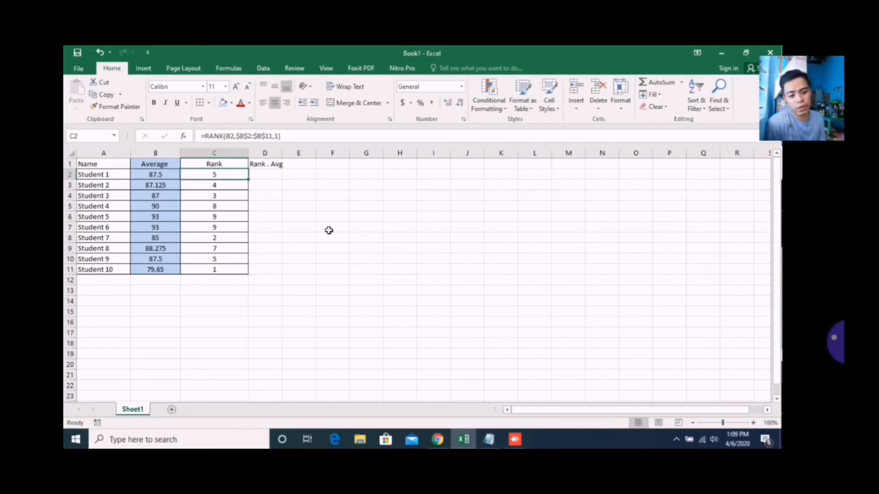
- Enter =rank.avg(B2, $b$2:$b$11, 1) in cell D2 to rank Student 1's average in ascending order with ties averaged
click(264, 175)
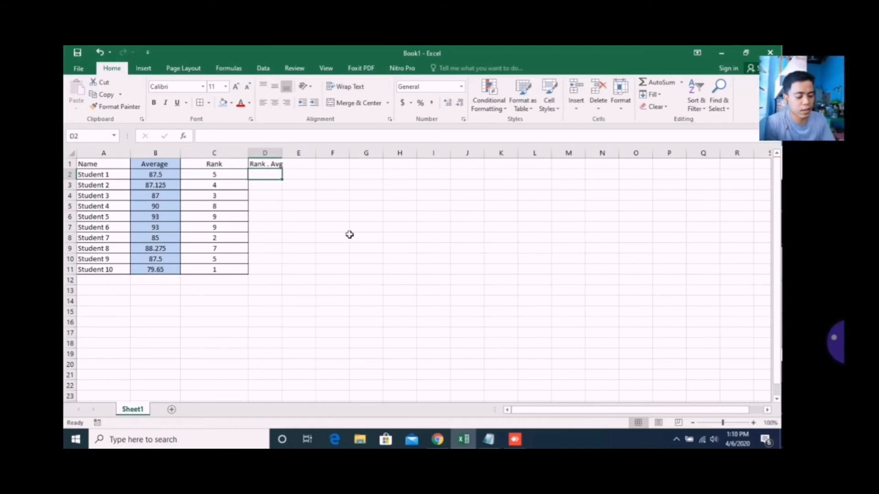
text(=rank)
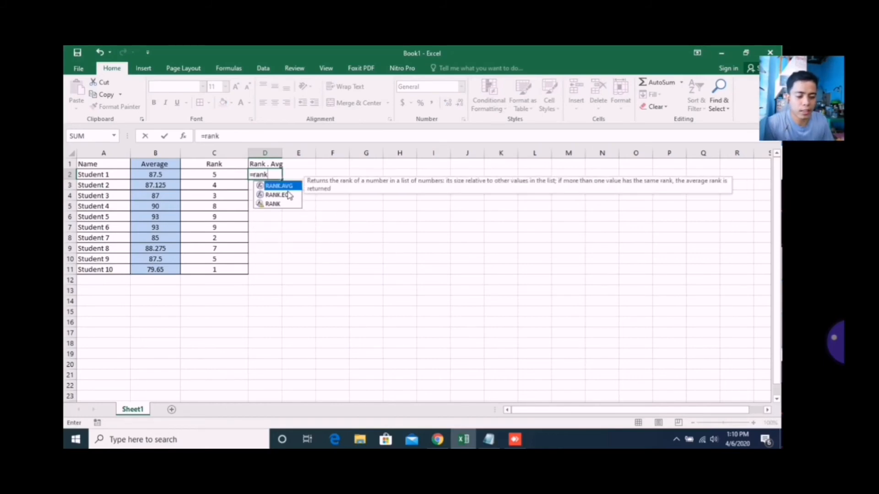
text(.avg)
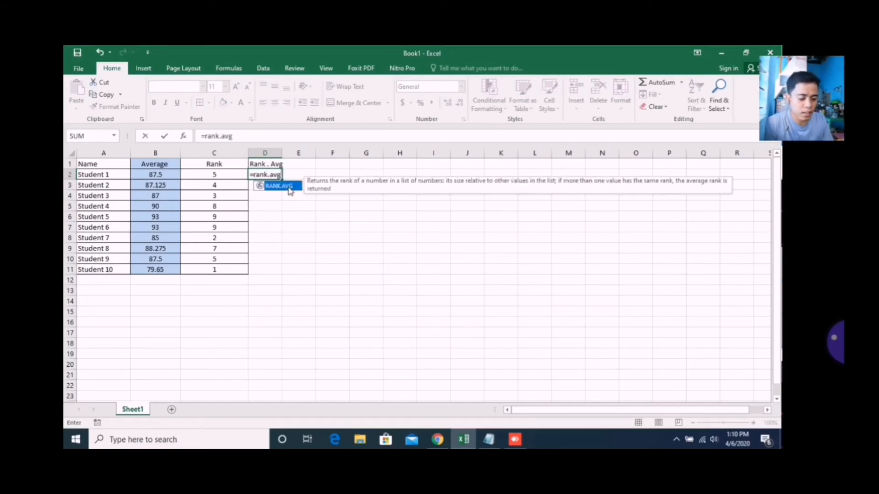
text(()
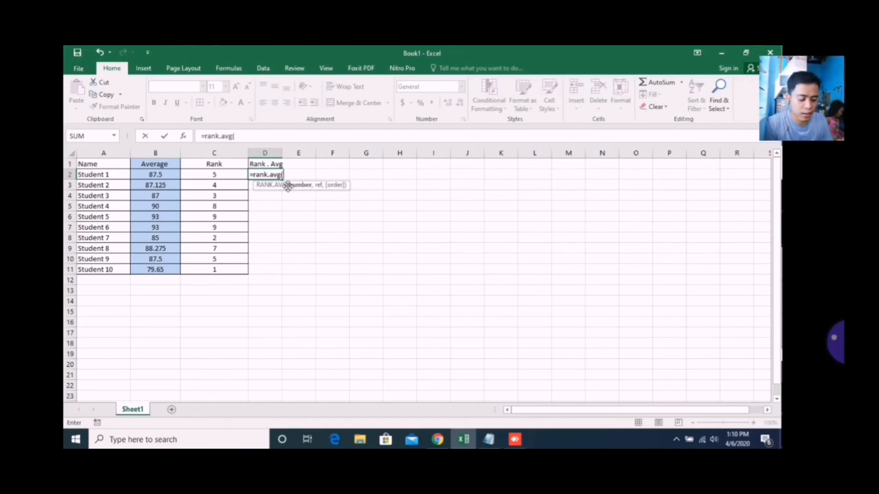
click(158, 176)
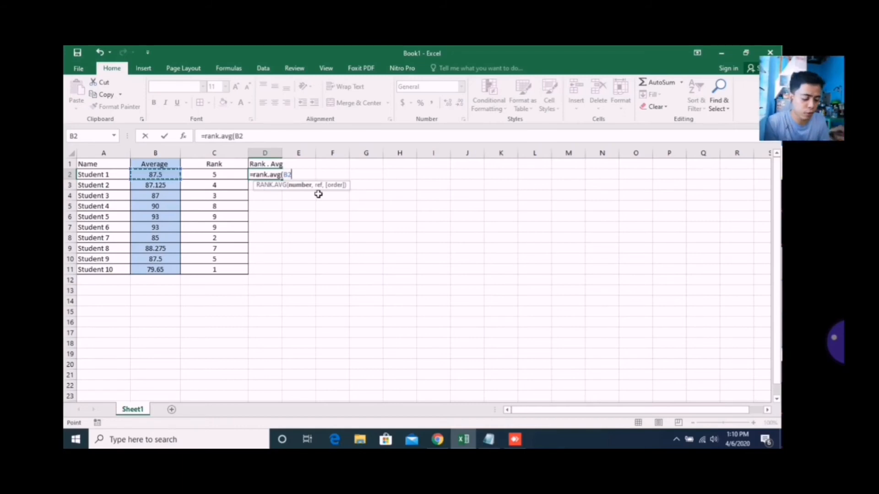
text(, $)
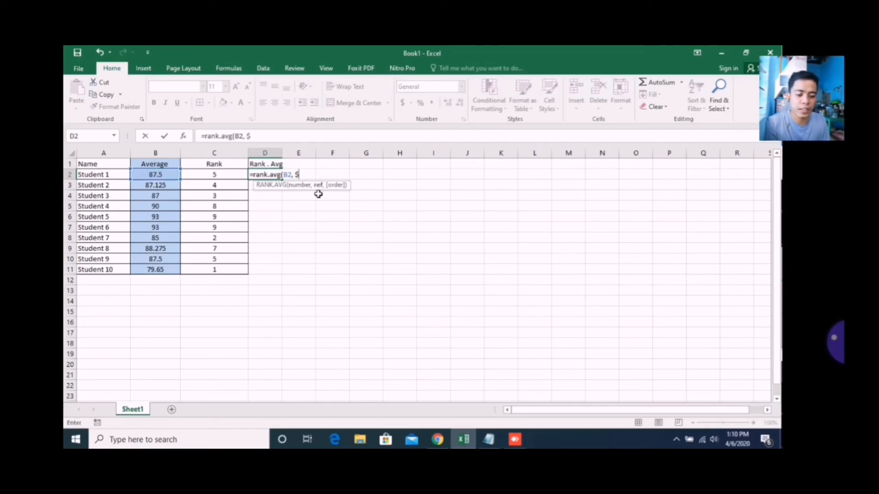
text(b2)
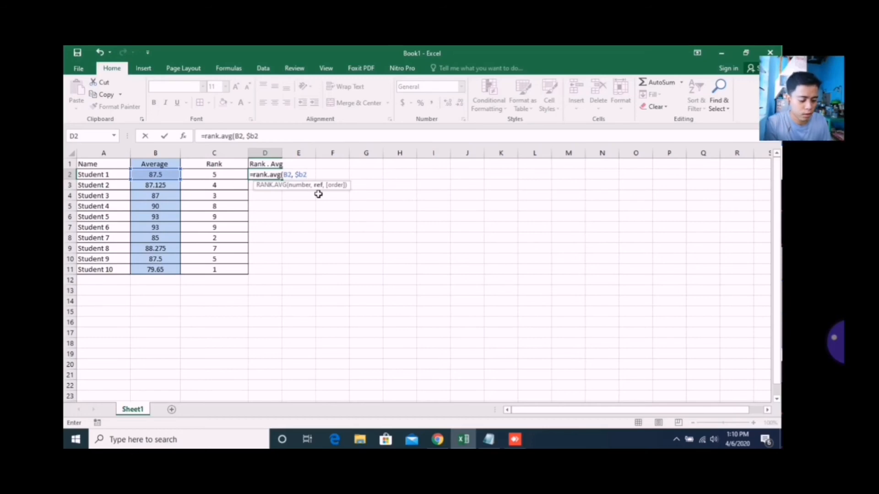
key(BackSpace)
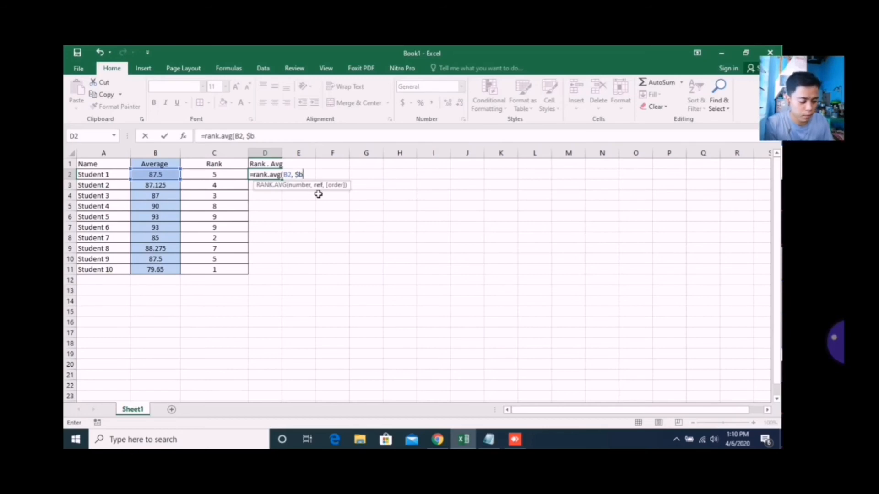
text($2:)
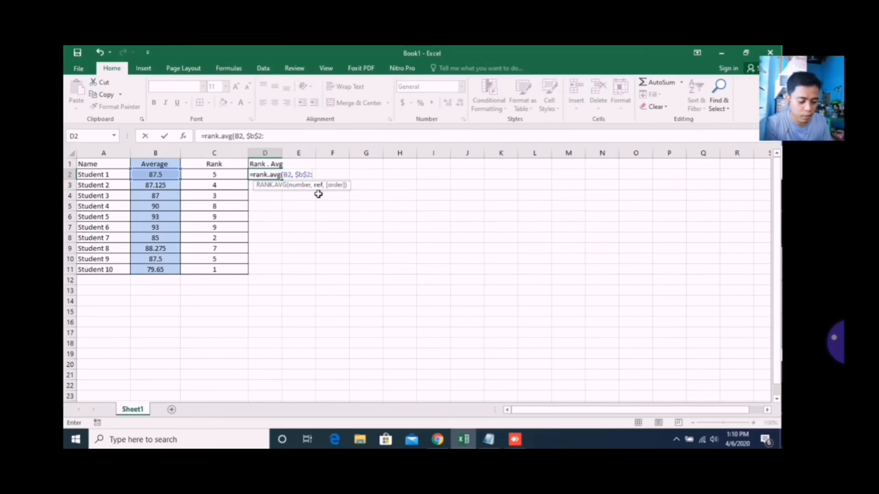
text($b$11)
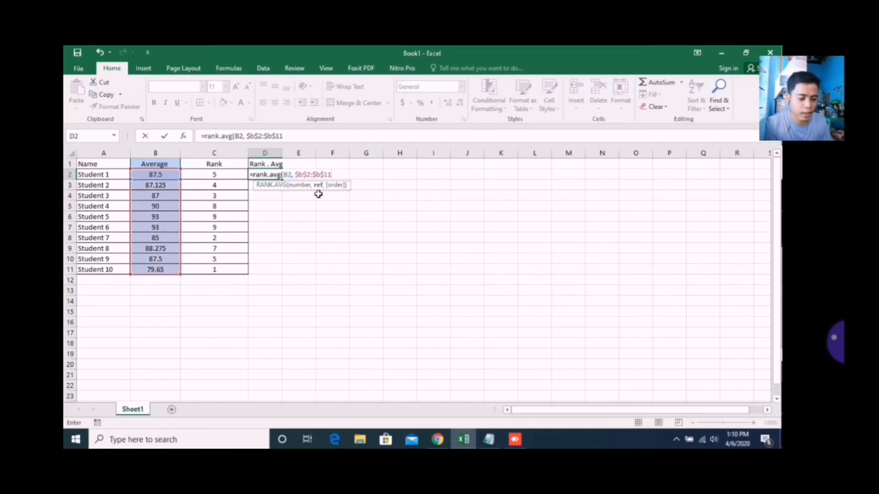
text(, )
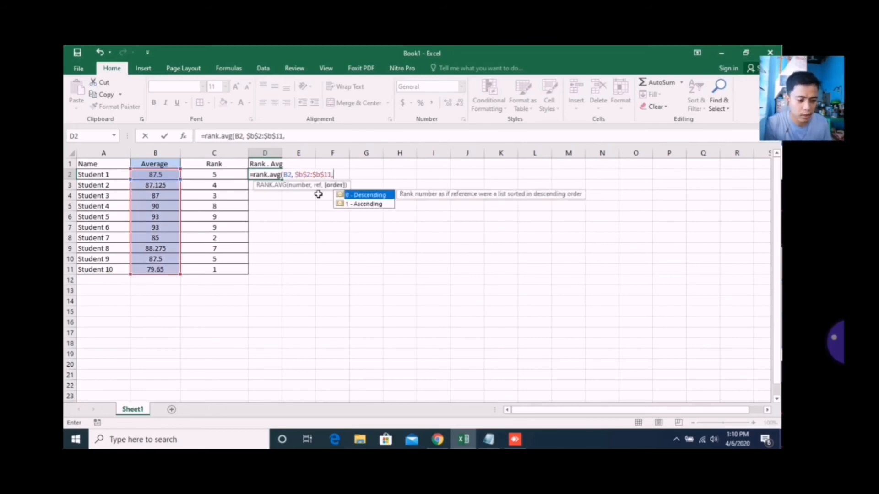
text(1)
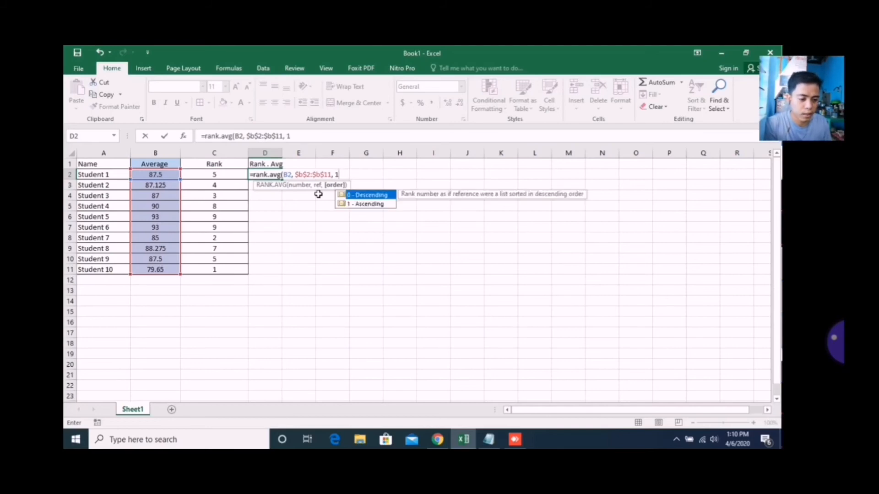
text())
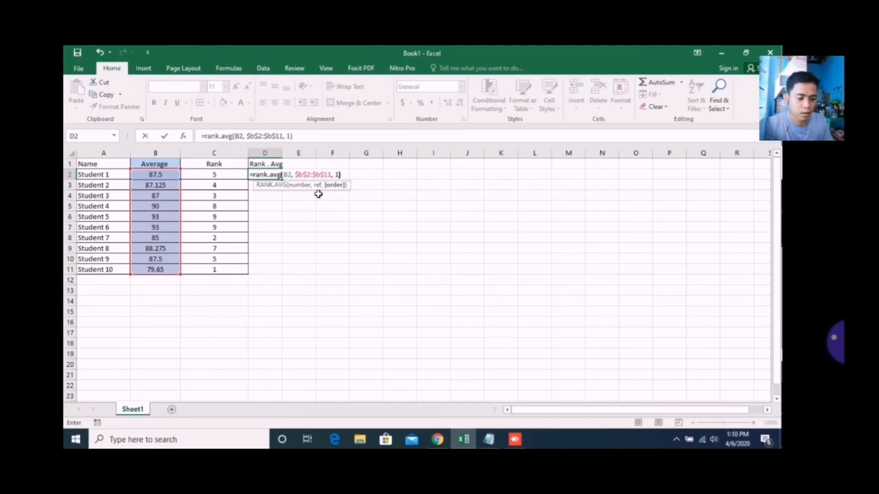
key(Return)
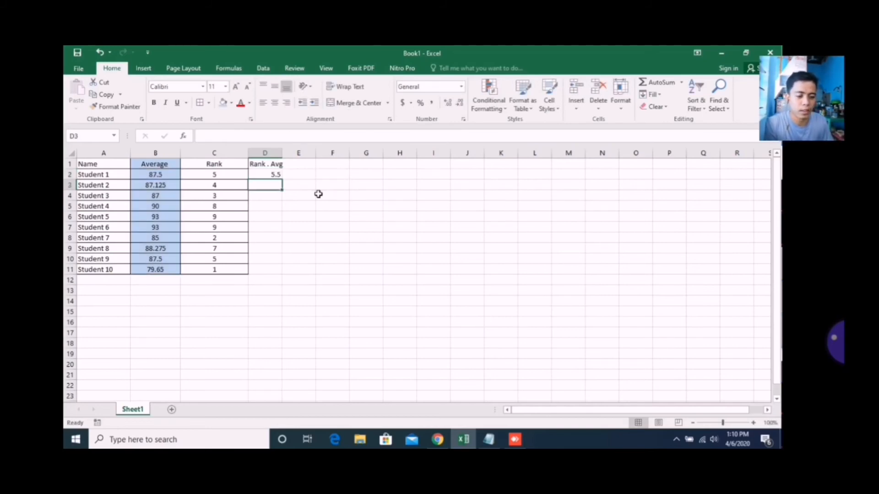
- Fill the RANK.AVG formula from cell D2 down through D11 for all ten students
click(269, 174)
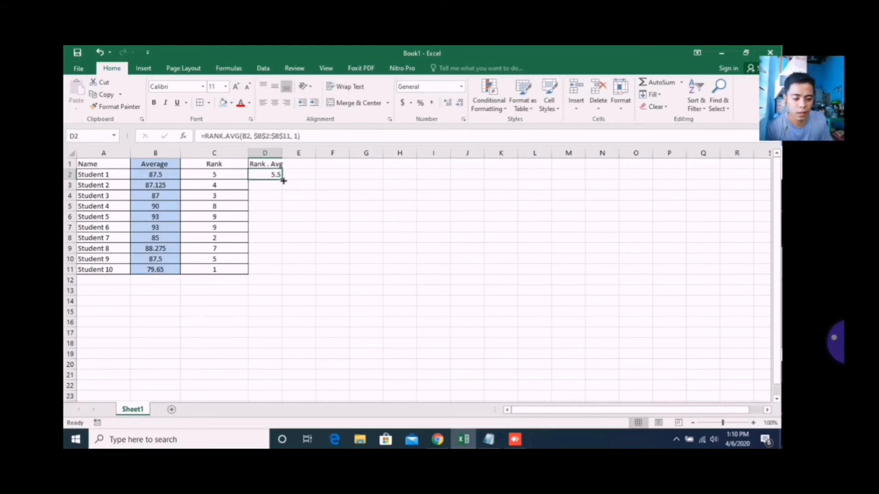
drag(283, 181, 279, 277)
click(318, 278)
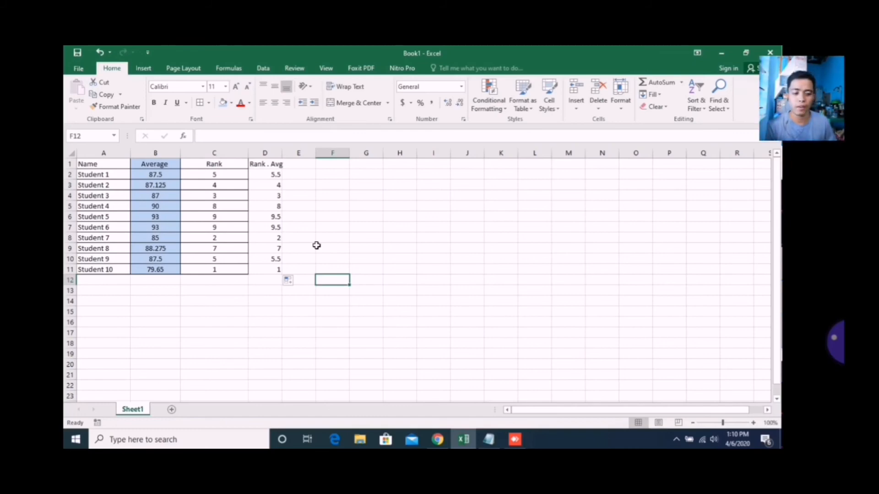
- Rename the header in cell C1 to "RankL-H" and add the header "Rank H-L" in cell E1
click(298, 166)
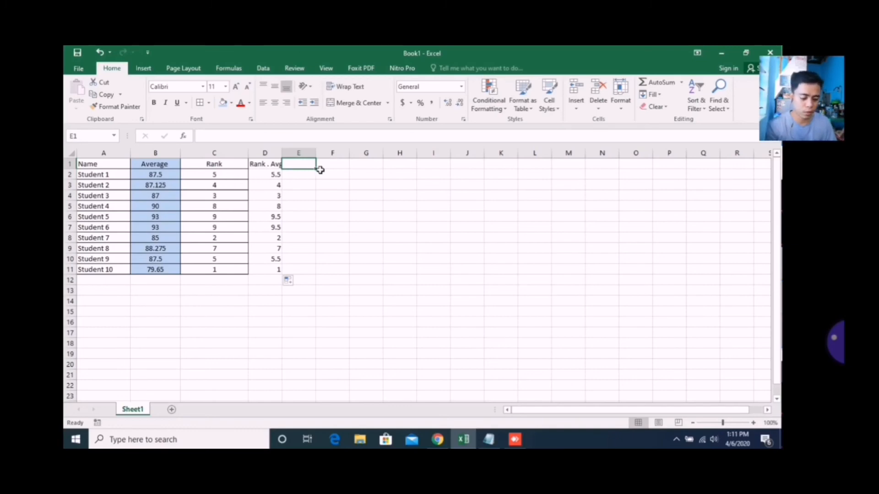
text(Rak)
click(226, 163)
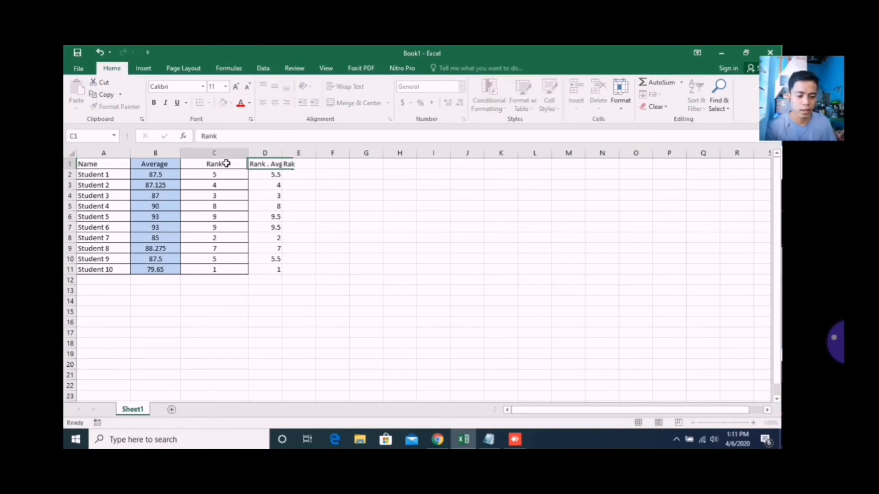
double_click(226, 163)
text(L)
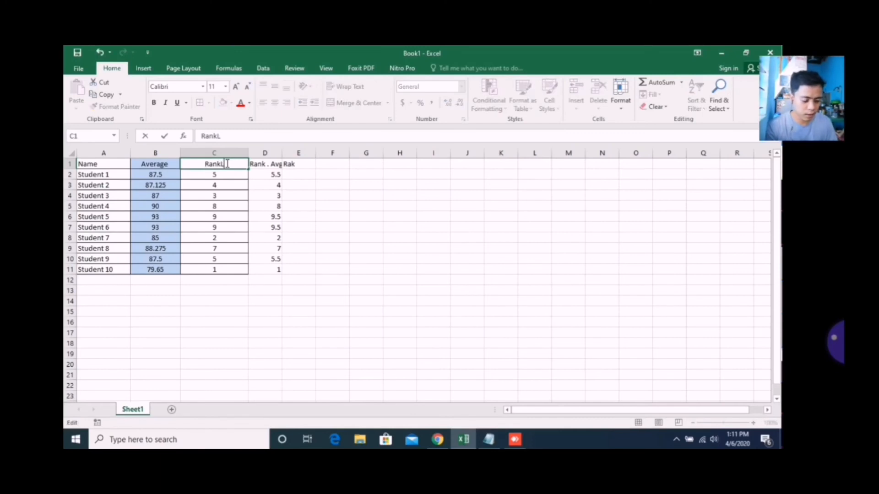
text(-H)
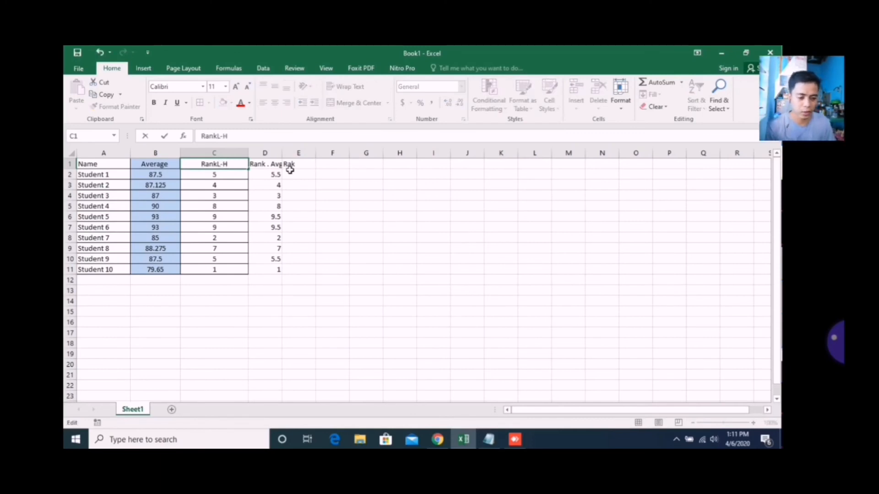
click(301, 166)
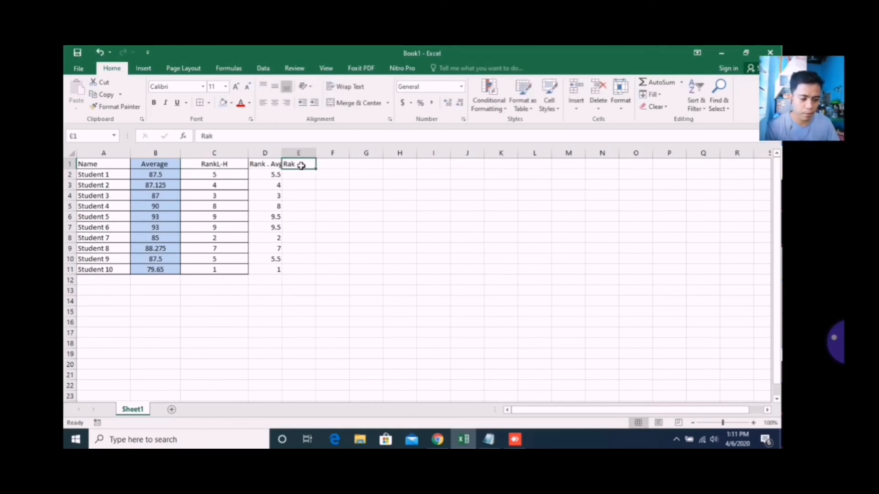
text(Rank)
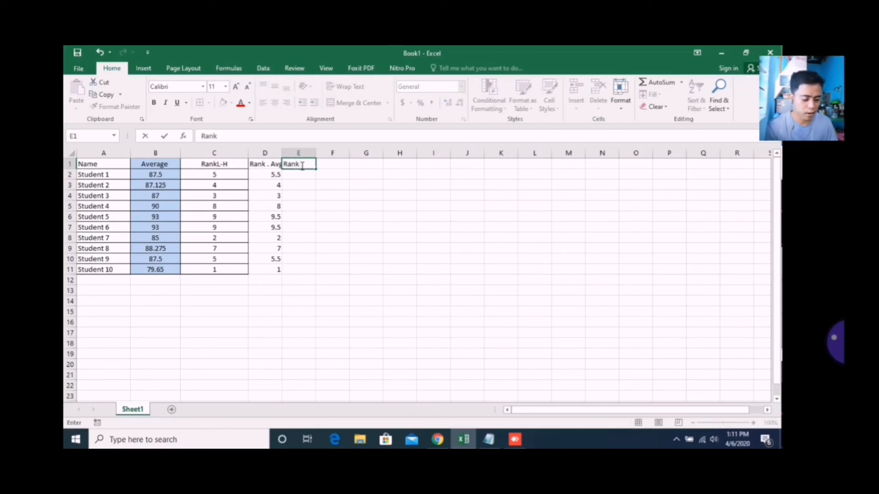
text( H)
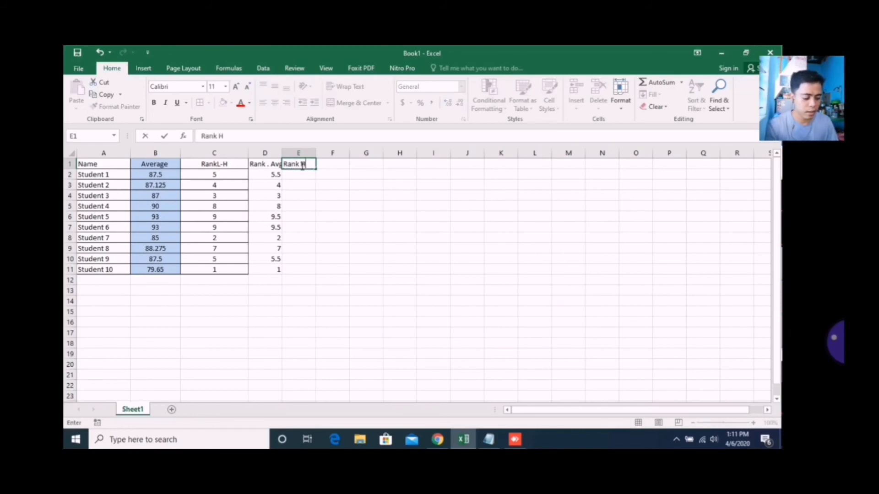
text(-L)
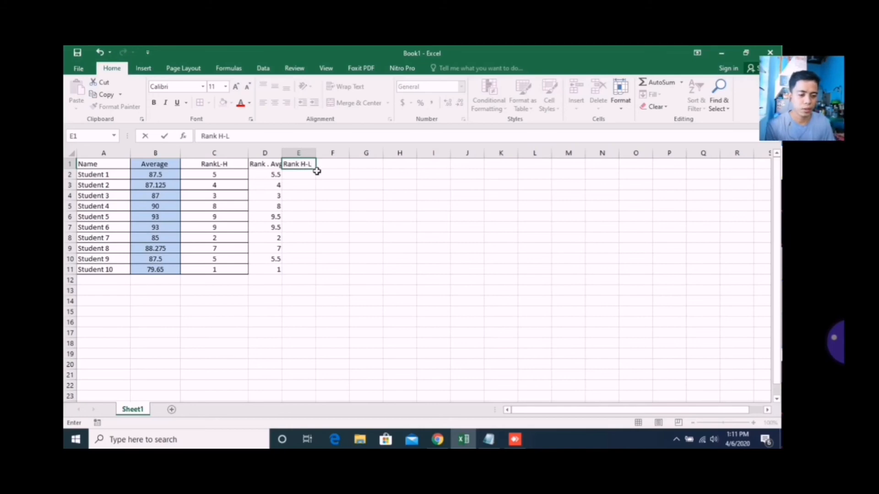
click(321, 173)
click(302, 166)
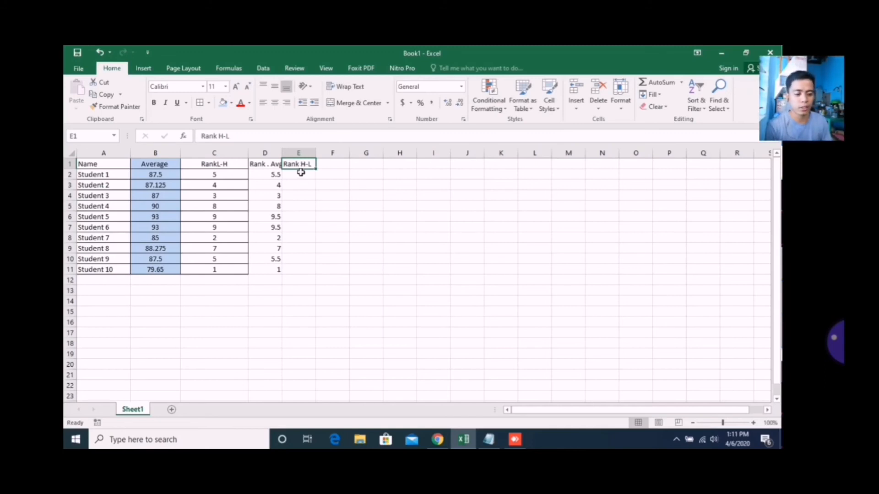
- Enter =Rank.avg(B2, $b$2:$b$11, 0) in cell E2 to rank Student 1's average in descending order with ties averaged
click(300, 176)
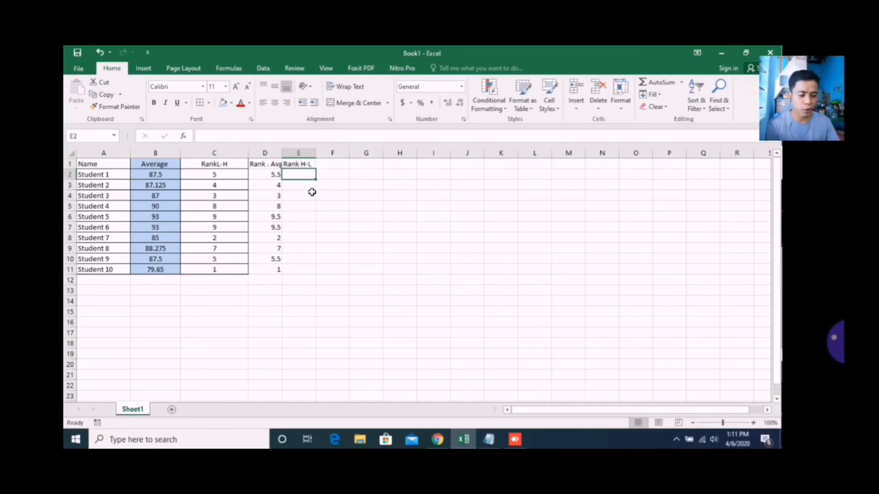
text(=RAnk)
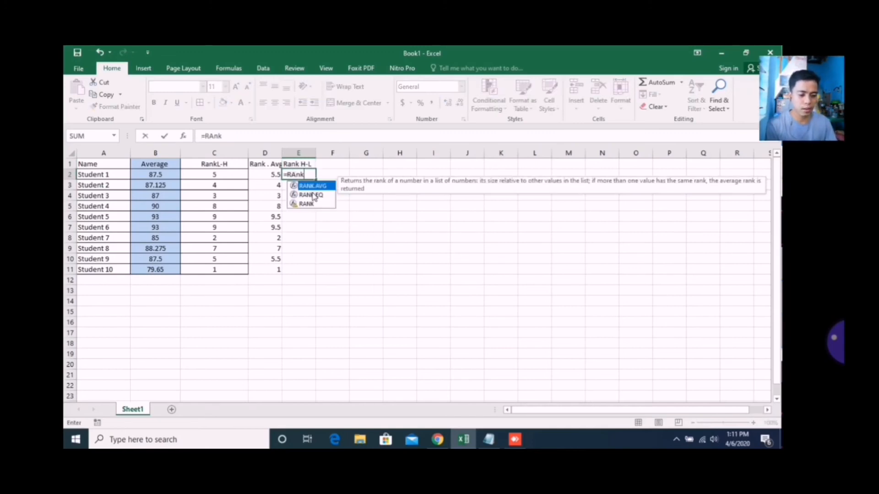
key(BackSpace)
key(BackSpace)
key(BackSpace)
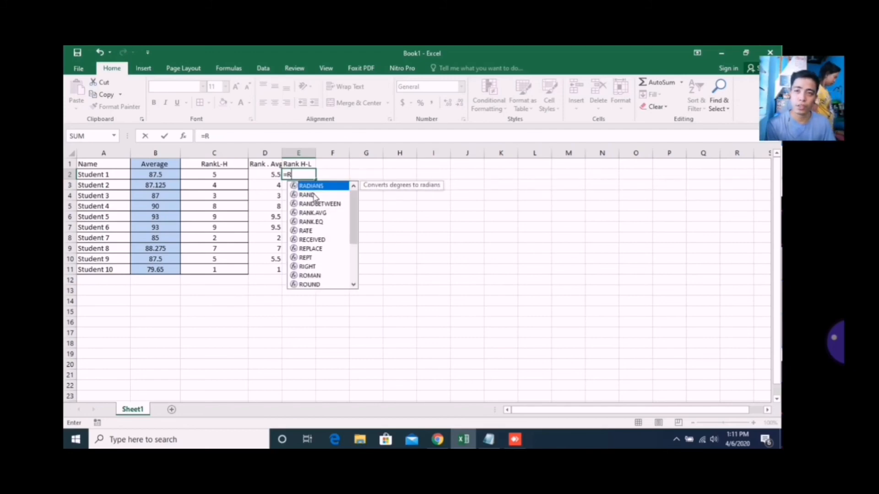
text(ank)
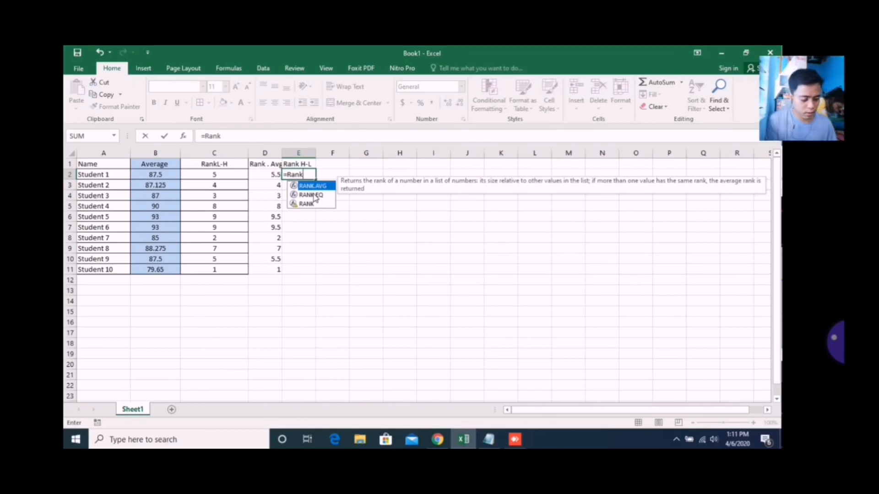
text(.av)
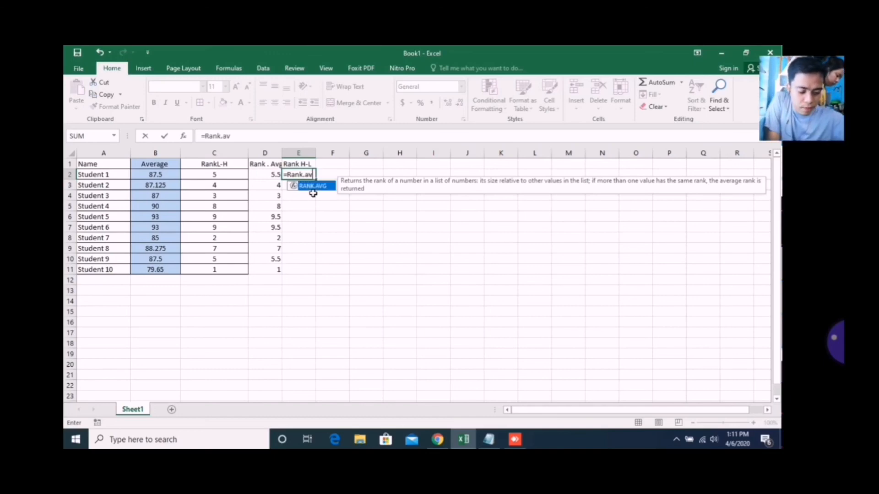
text(g)
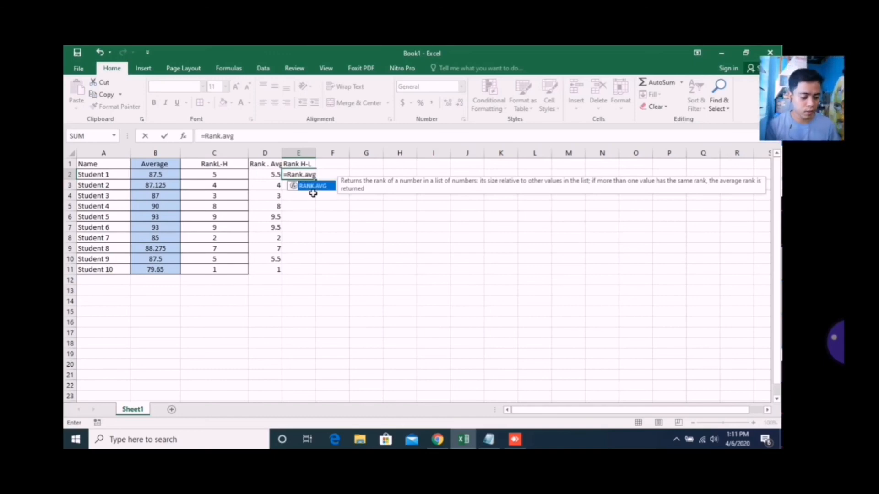
text(()
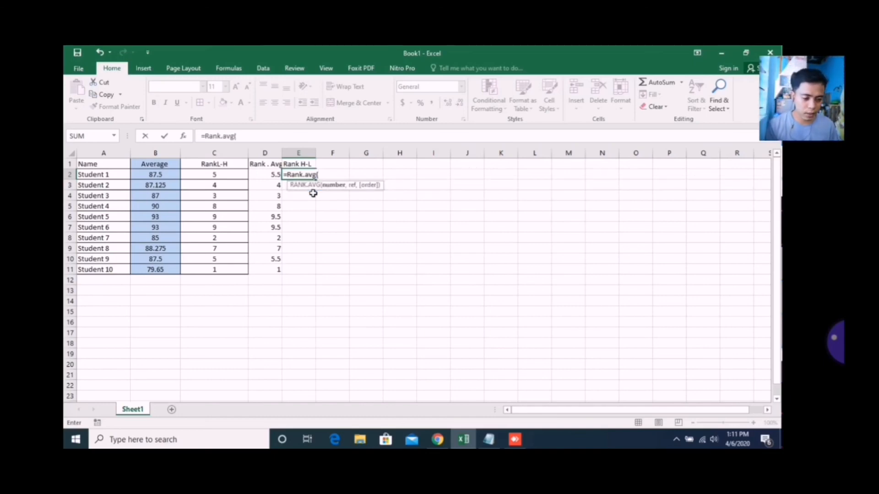
click(161, 176)
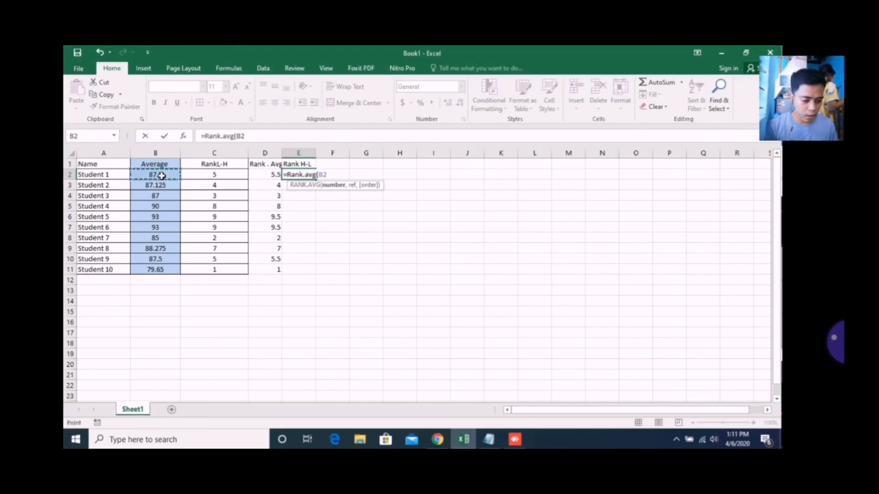
text(,)
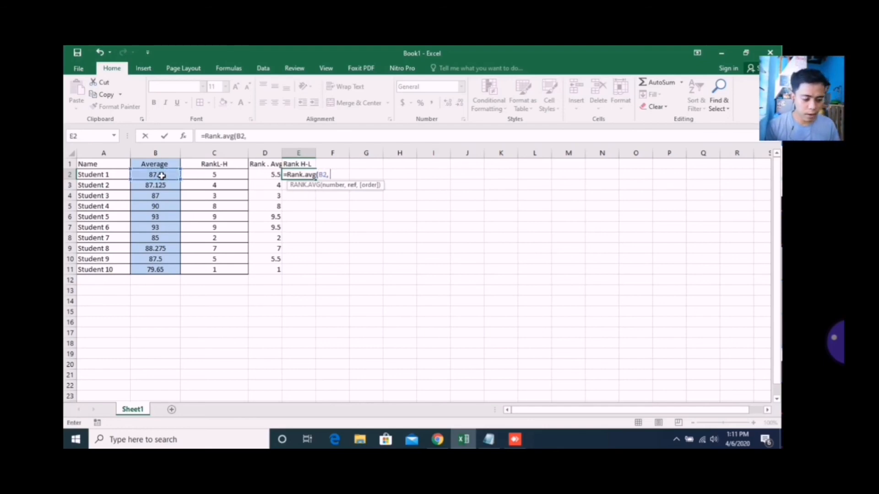
text( $b)
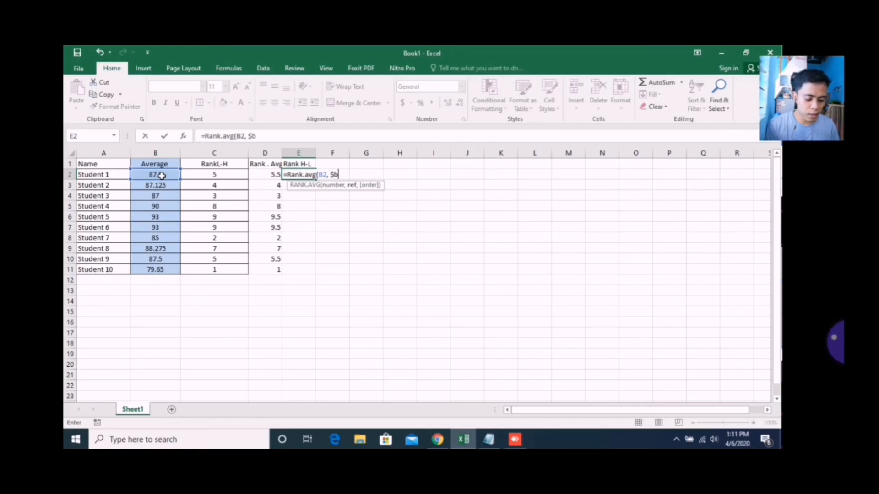
text($2)
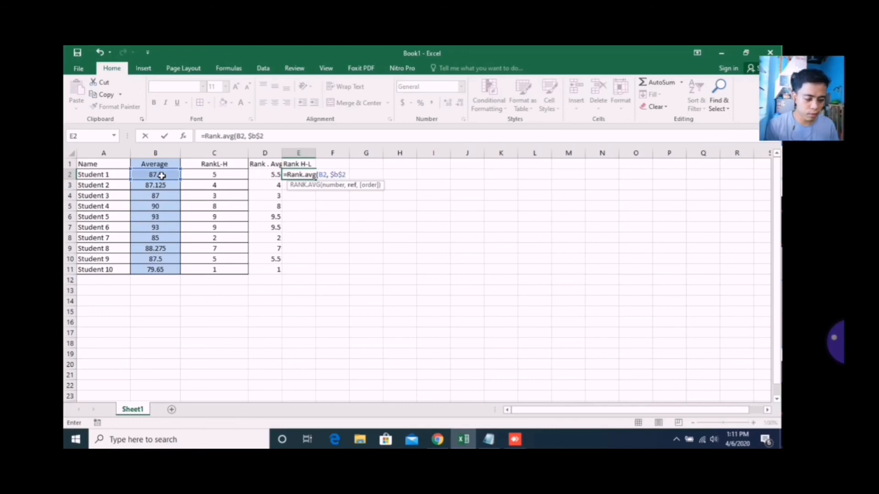
text(:$)
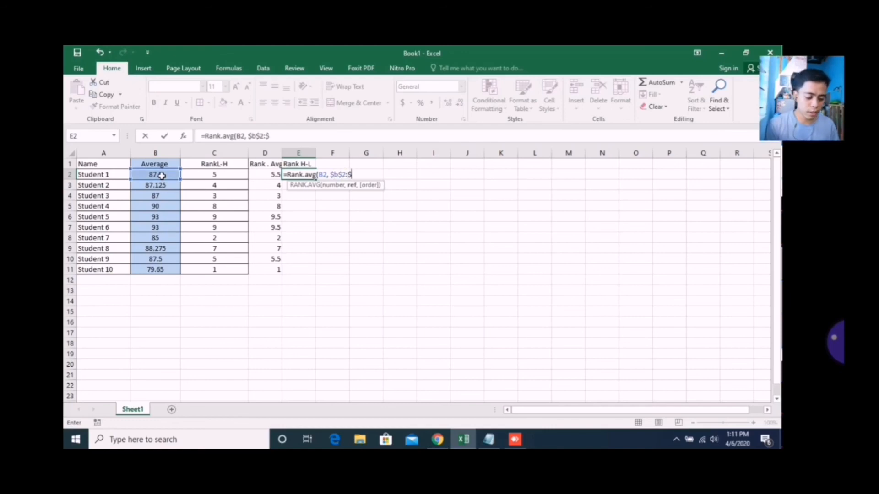
text(b$11)
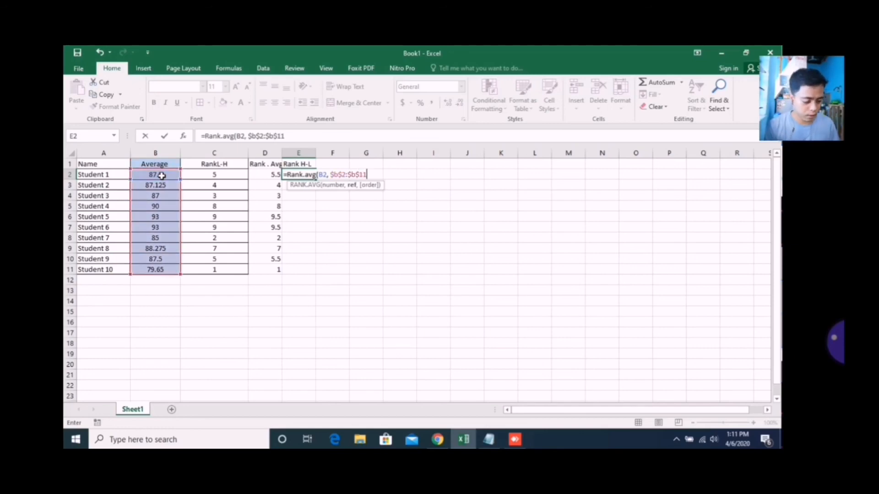
text(, )
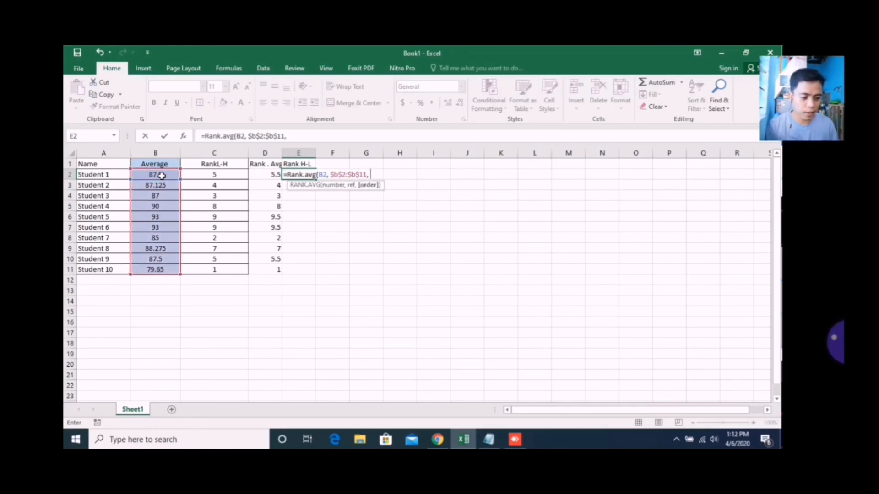
text(0)
key(Return)
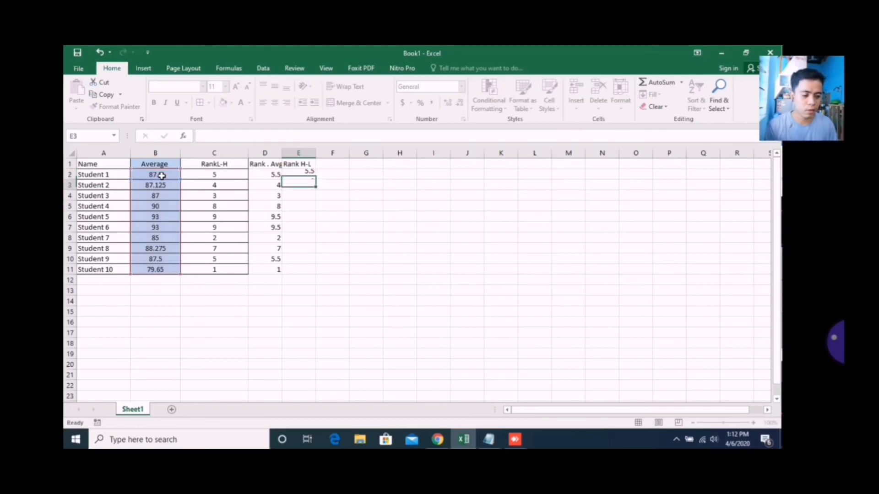
- Fill the descending RANK.AVG formula from cell E2 down through E11
click(308, 176)
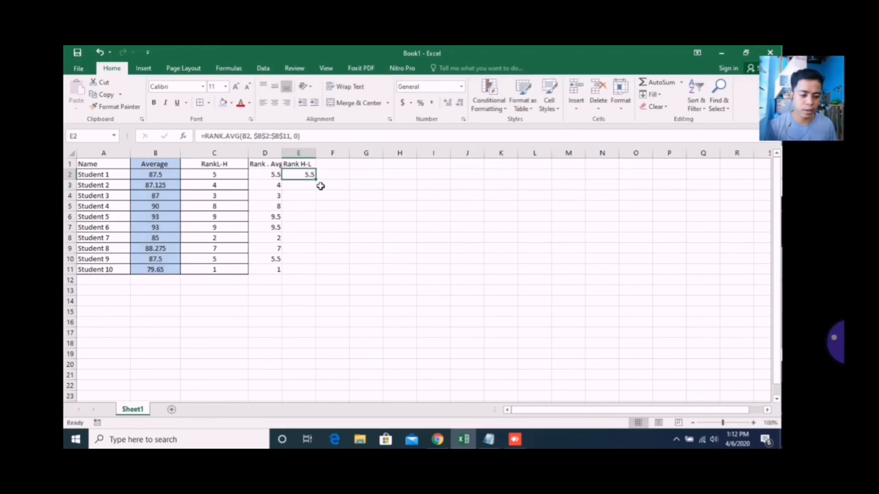
drag(315, 181, 308, 272)
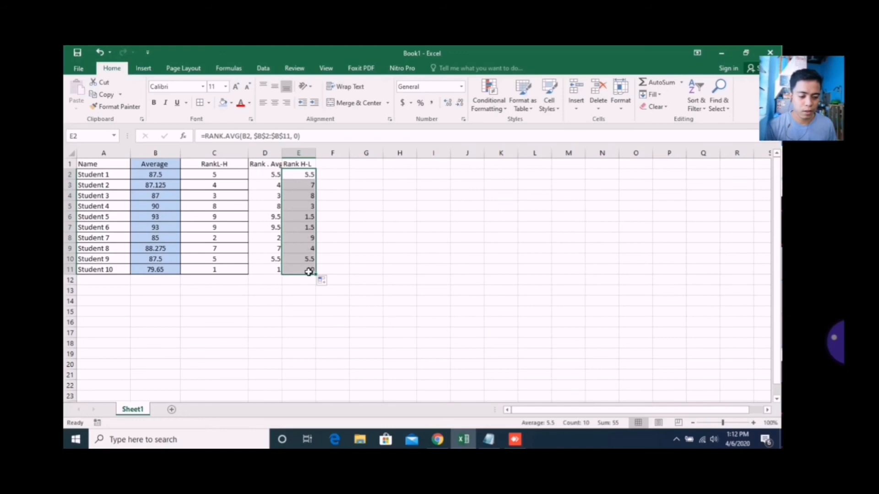